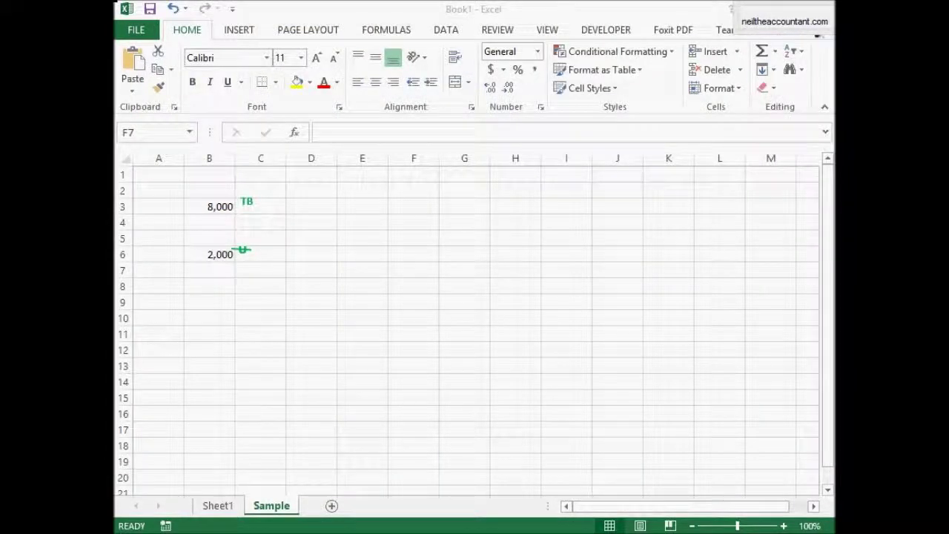
Step: Leave the finished Sample sheet and go to Sheet1 with its 8,000 and 2,000 figures
{"action": "left_click", "coordinate": [256, 221]}
{"action": "left_click", "coordinate": [215, 227]}
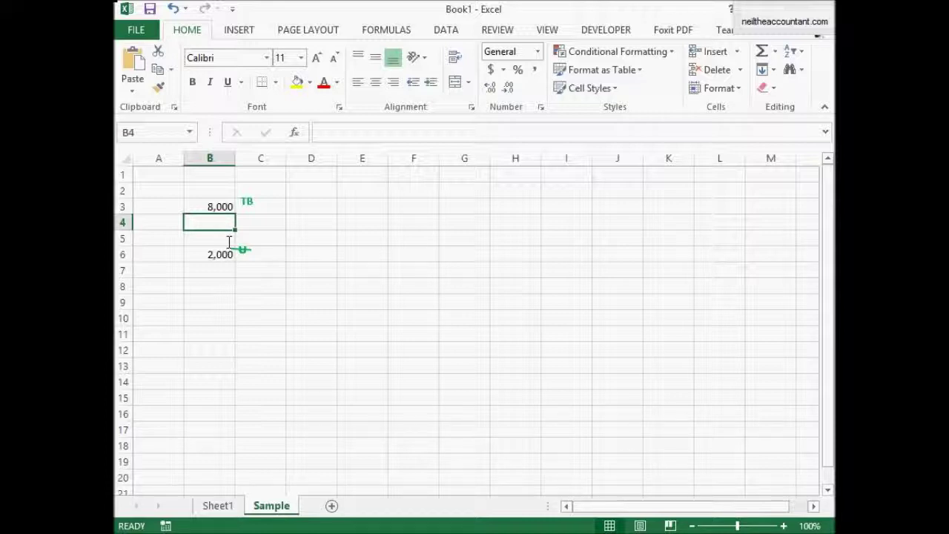
{"action": "left_click", "coordinate": [217, 505]}
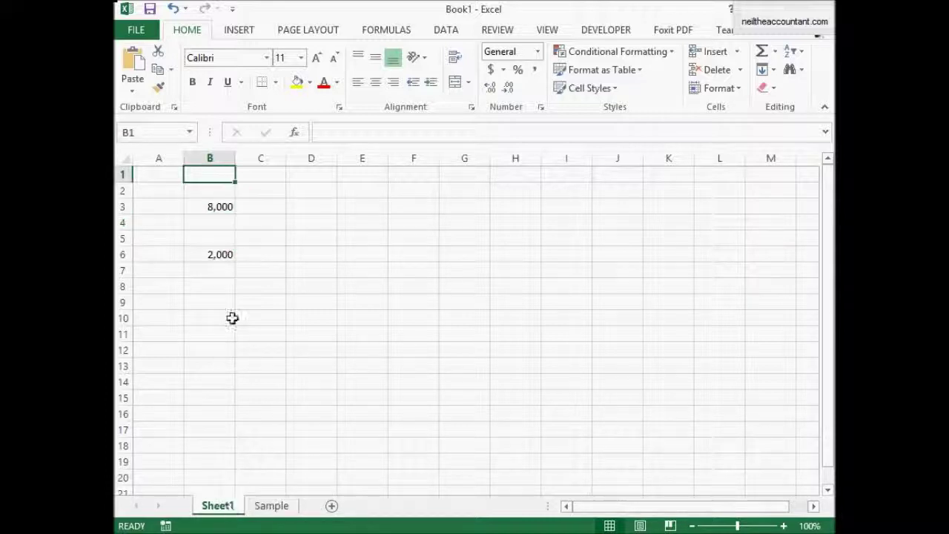
Step: Draw a text box over C2:C3 beside 8,000 and type TB in it
{"action": "left_click", "coordinate": [223, 206]}
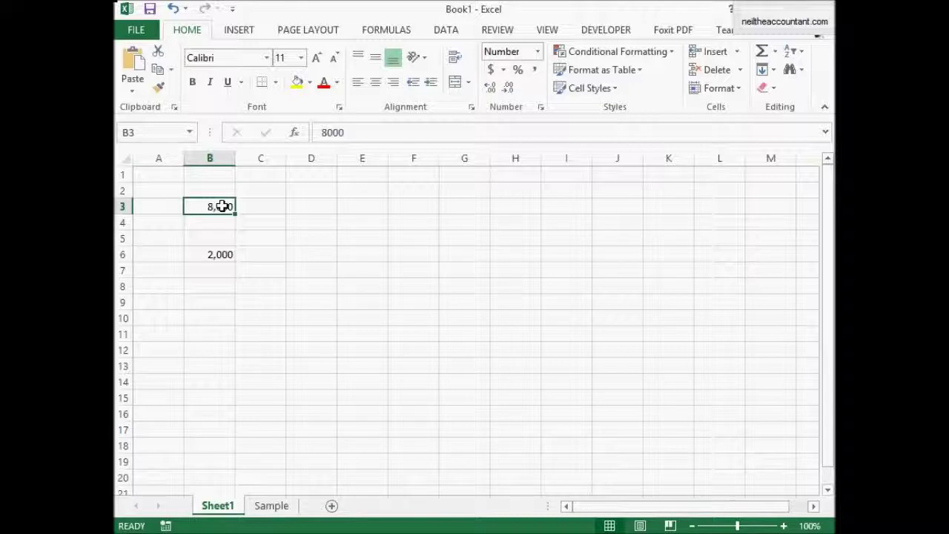
{"action": "left_click", "coordinate": [240, 33]}
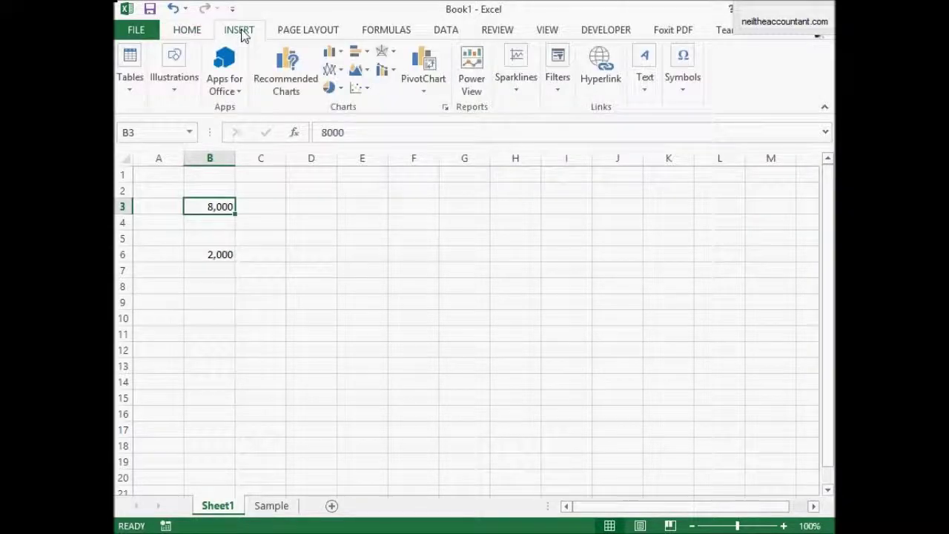
{"action": "left_click", "coordinate": [173, 78]}
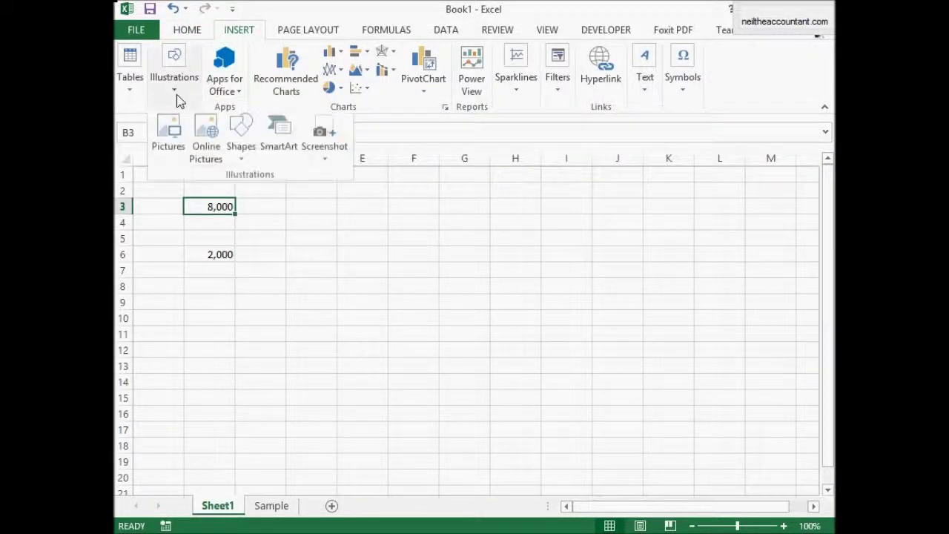
{"action": "left_click", "coordinate": [239, 152]}
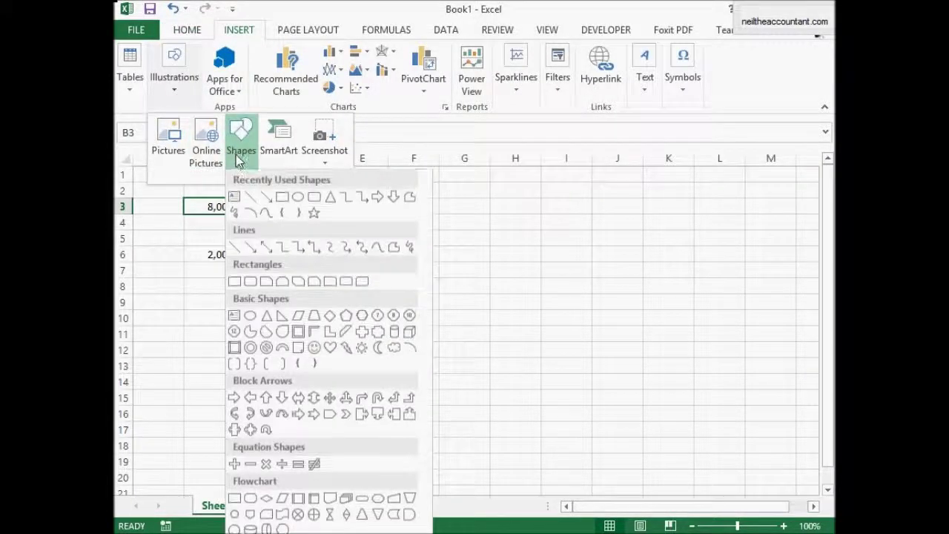
{"action": "left_click", "coordinate": [236, 196]}
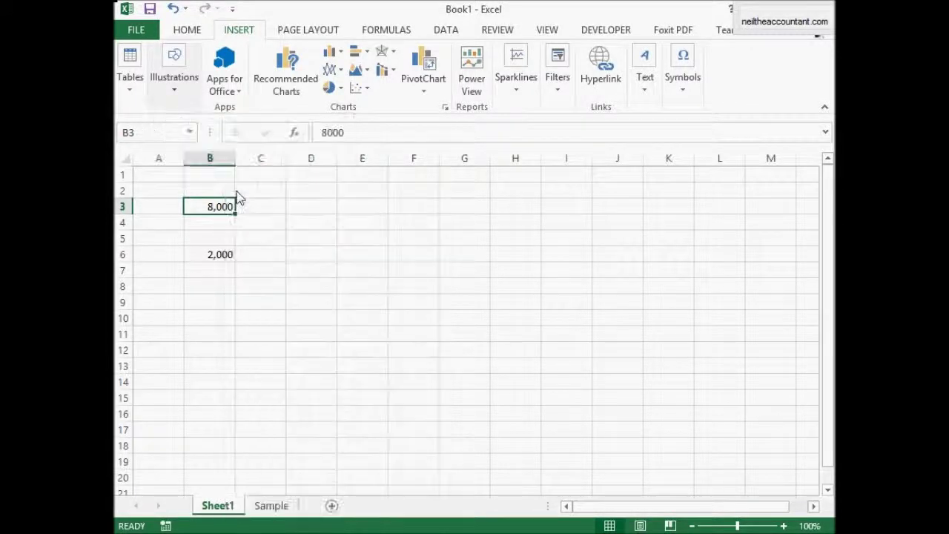
{"action": "left_click_drag", "start_coordinate": [238, 186], "coordinate": [277, 209]}
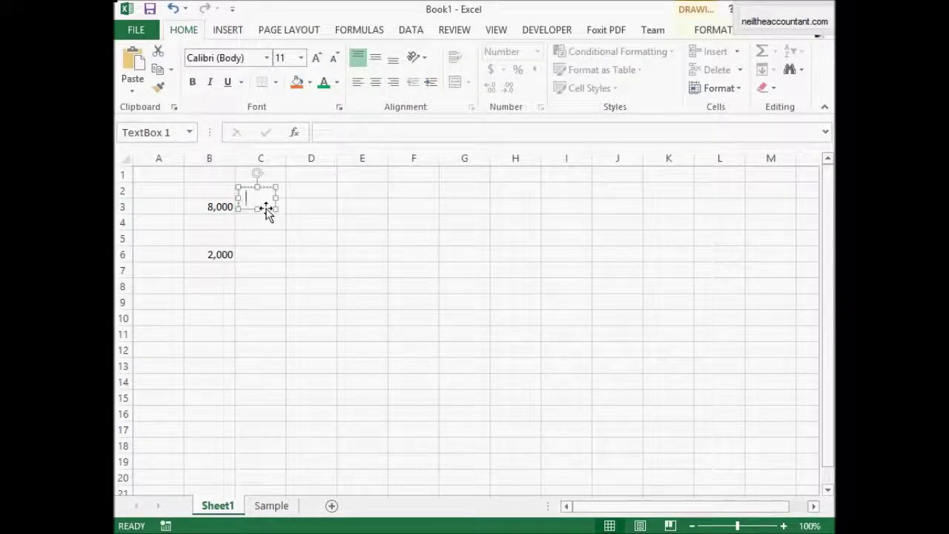
{"action": "type", "text": "TB"}
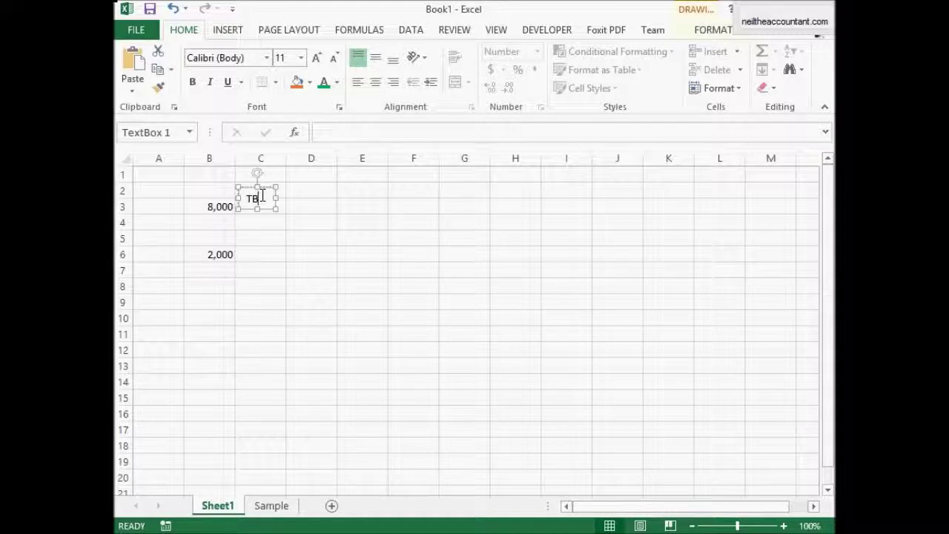
Step: Format the TB text as bold, green, 12-point lettering
{"action": "double_click", "coordinate": [251, 194]}
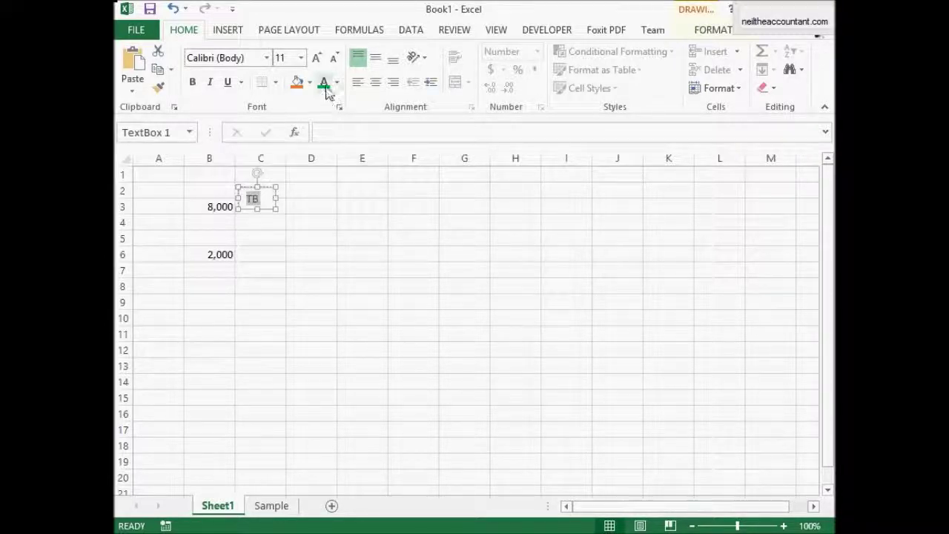
{"action": "left_click", "coordinate": [192, 82]}
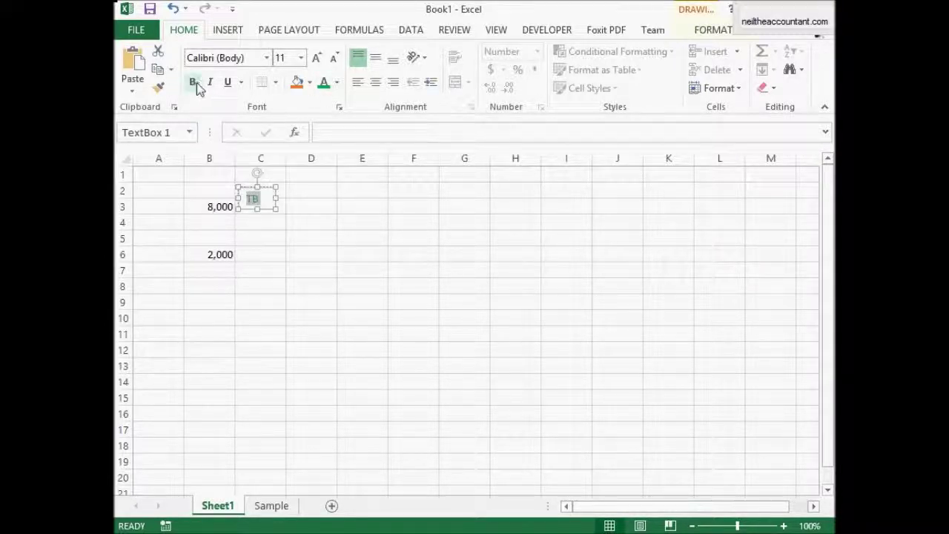
{"action": "left_click", "coordinate": [283, 58]}
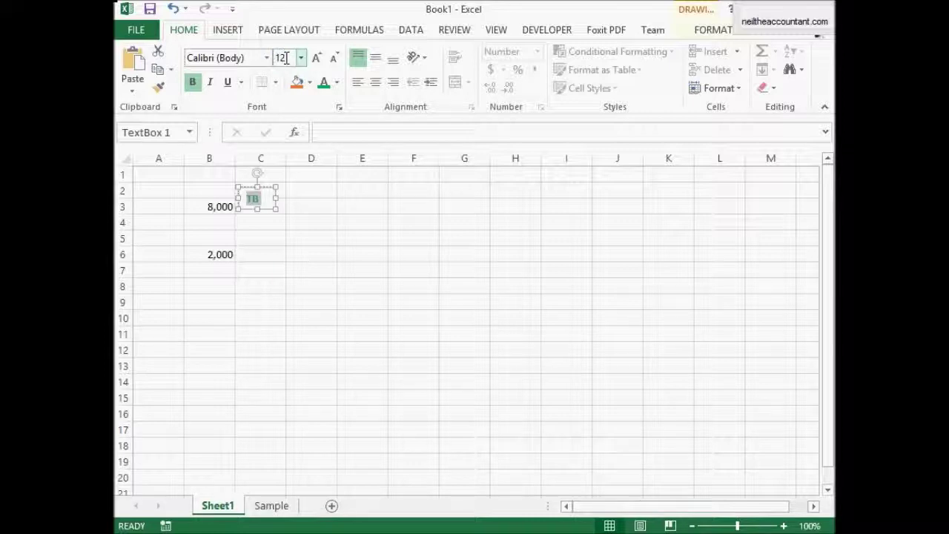
{"action": "left_click", "coordinate": [317, 240]}
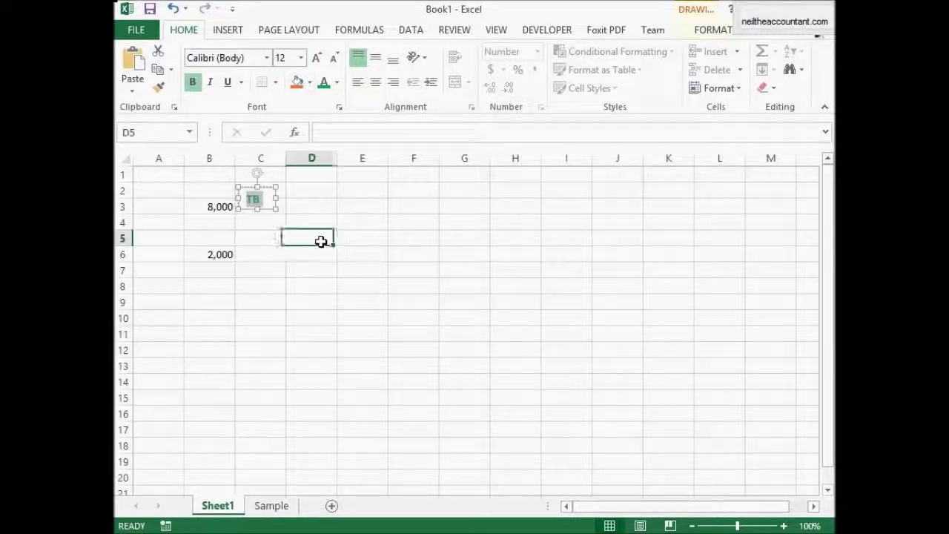
{"action": "left_click", "coordinate": [272, 211]}
Step: Move the TB box left so it overlaps the top-right corner of 8,000, keeping column B's width
{"action": "left_click_drag", "start_coordinate": [269, 210], "coordinate": [255, 210]}
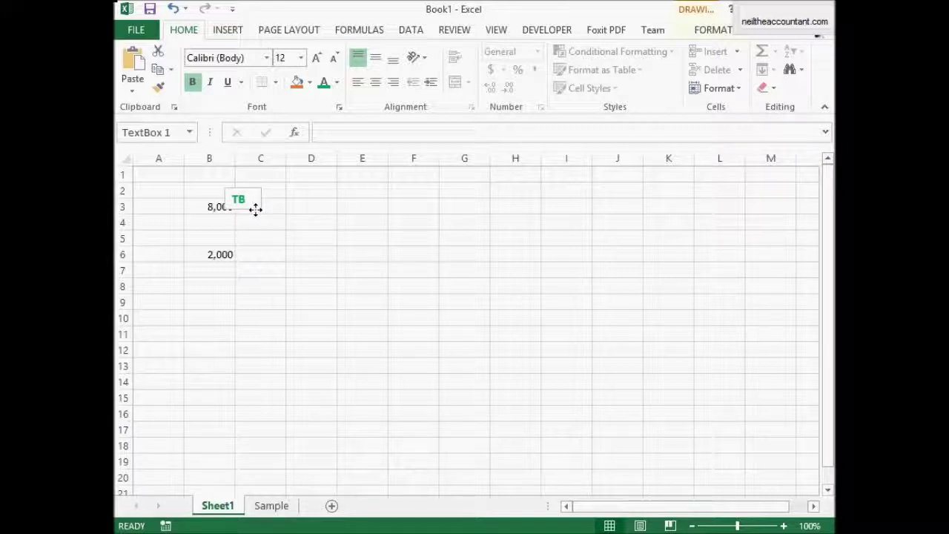
{"action": "left_click", "coordinate": [276, 254]}
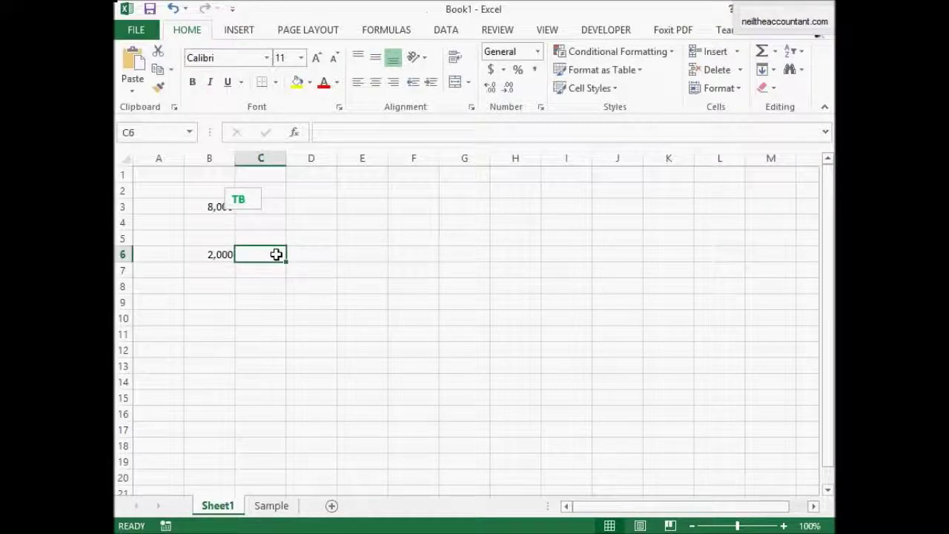
{"action": "left_click_drag", "start_coordinate": [236, 158], "coordinate": [264, 162]}
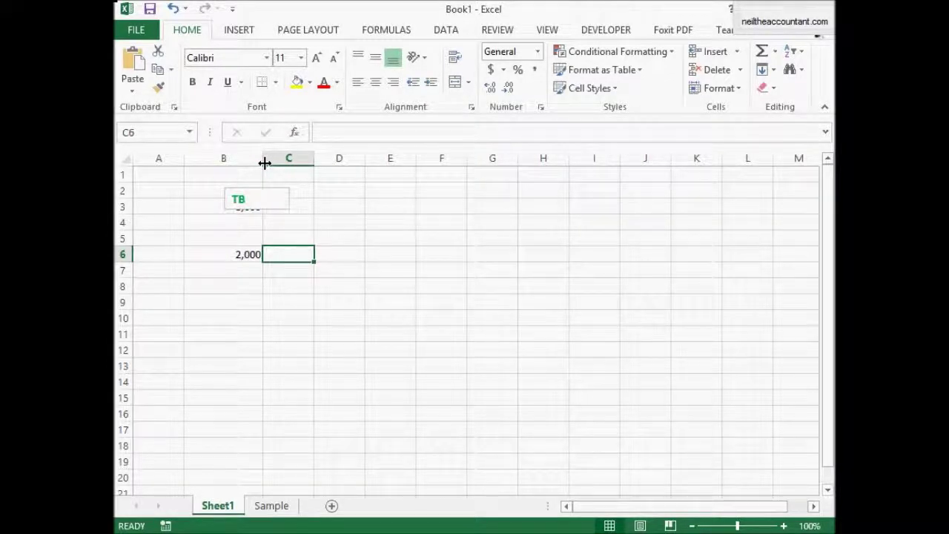
{"action": "key", "text": "ctrl+z"}
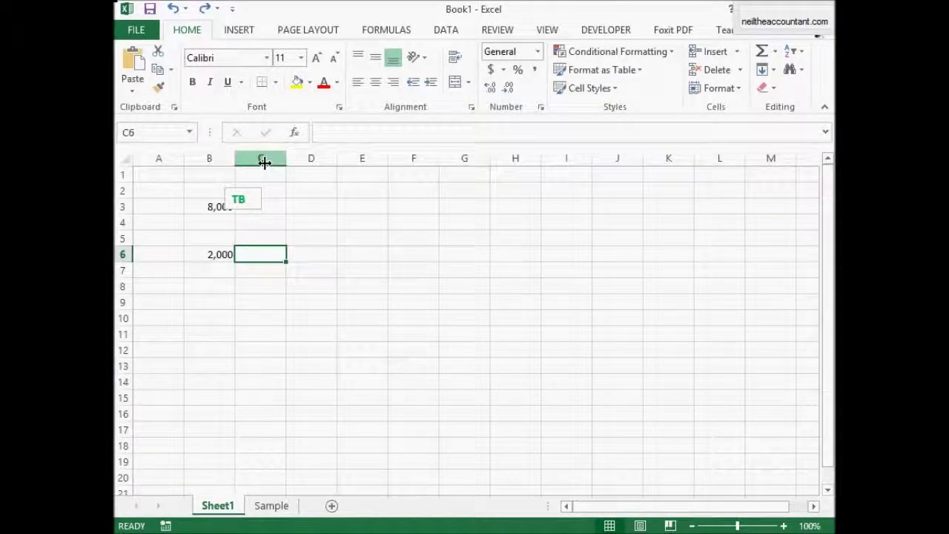
{"action": "left_click", "coordinate": [259, 222]}
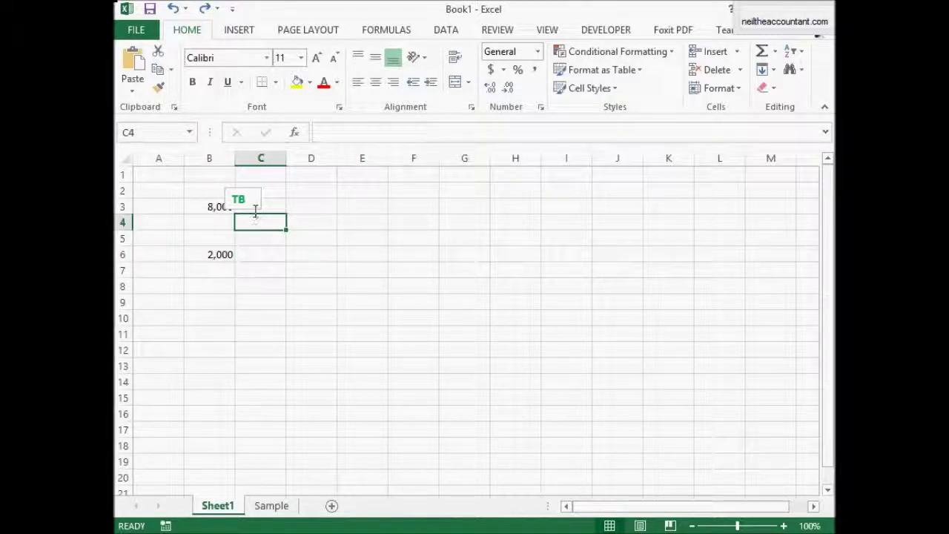
{"action": "left_click", "coordinate": [254, 209]}
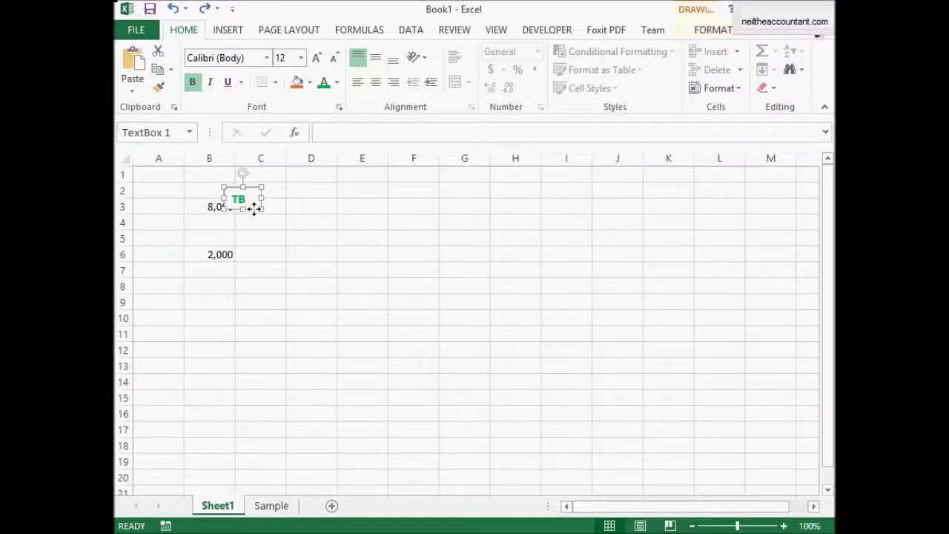
{"action": "right_click", "coordinate": [254, 209]}
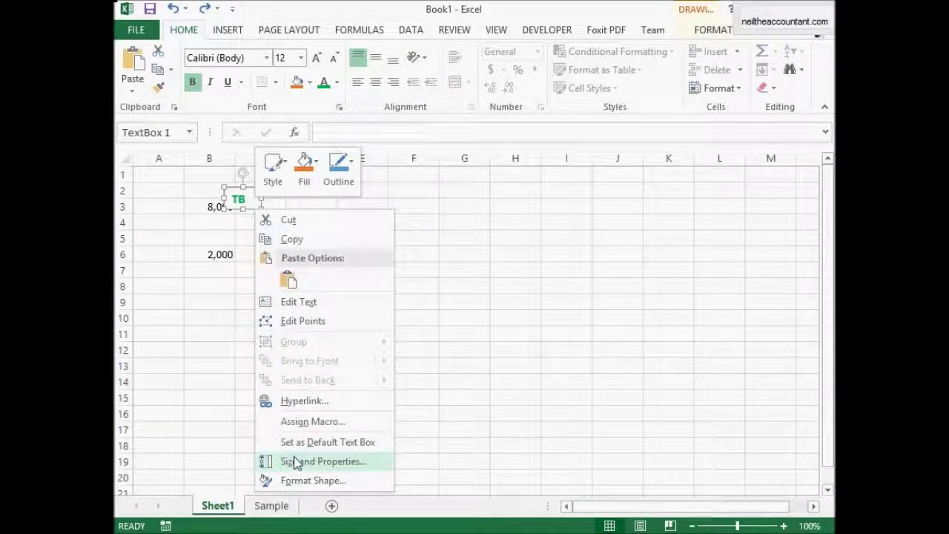
Step: Set the TB box to No fill, No line and Don't move or size with cells
{"action": "left_click", "coordinate": [296, 480]}
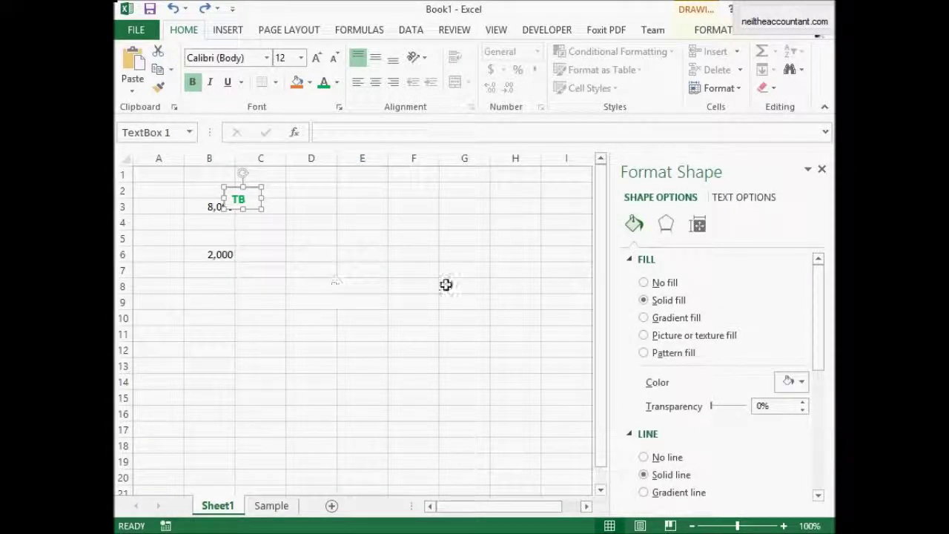
{"action": "left_click", "coordinate": [630, 261]}
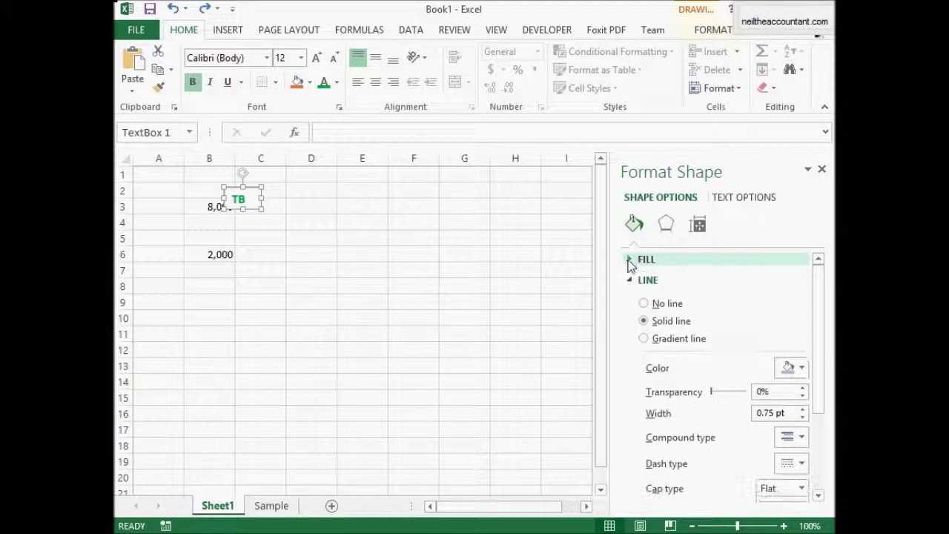
{"action": "left_click", "coordinate": [631, 263]}
{"action": "left_click", "coordinate": [644, 282]}
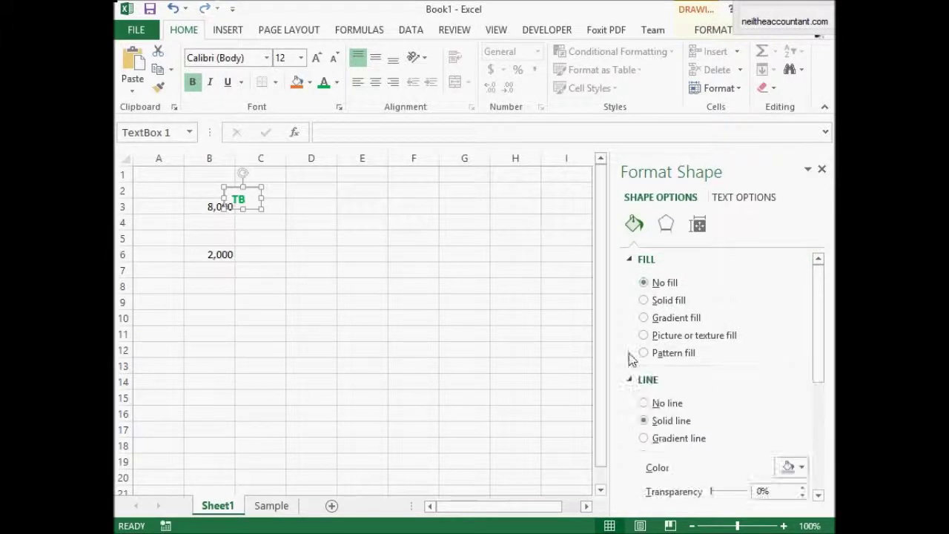
{"action": "left_click", "coordinate": [643, 403]}
{"action": "left_click", "coordinate": [699, 228]}
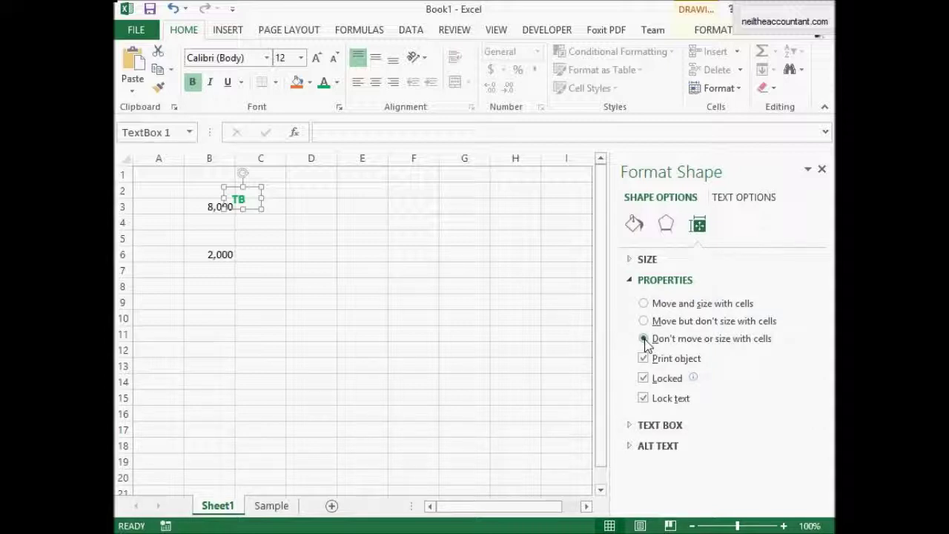
{"action": "left_click", "coordinate": [521, 318]}
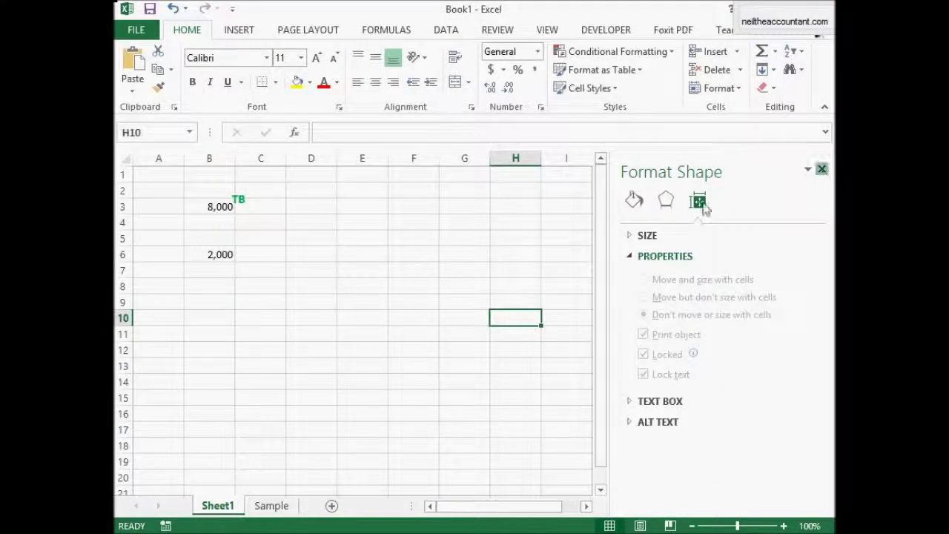
{"action": "left_click", "coordinate": [822, 169]}
{"action": "left_click", "coordinate": [357, 254]}
Step: Nudge the TB tick slightly left beside 8,000, then compare with the Sample sheet's finished ticks
{"action": "left_click", "coordinate": [238, 199]}
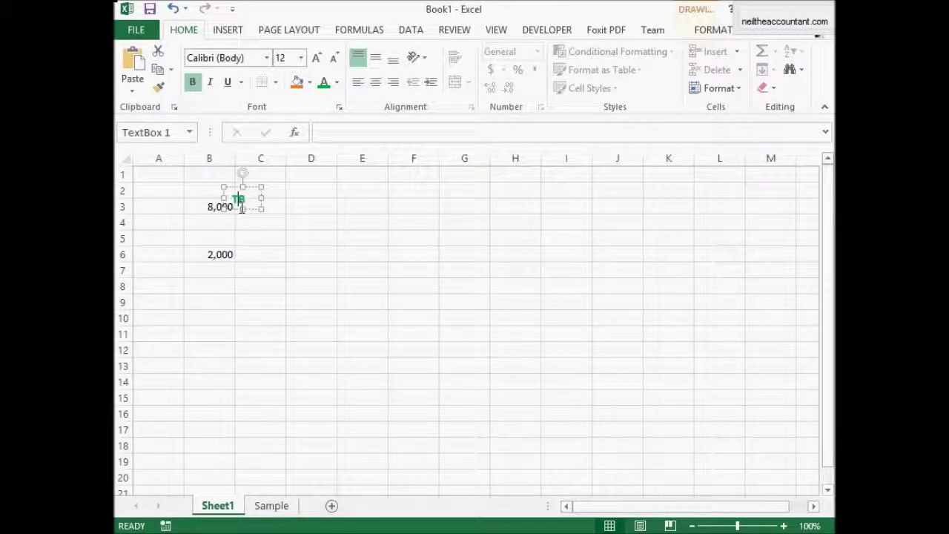
{"action": "left_click_drag", "start_coordinate": [240, 210], "coordinate": [231, 208]}
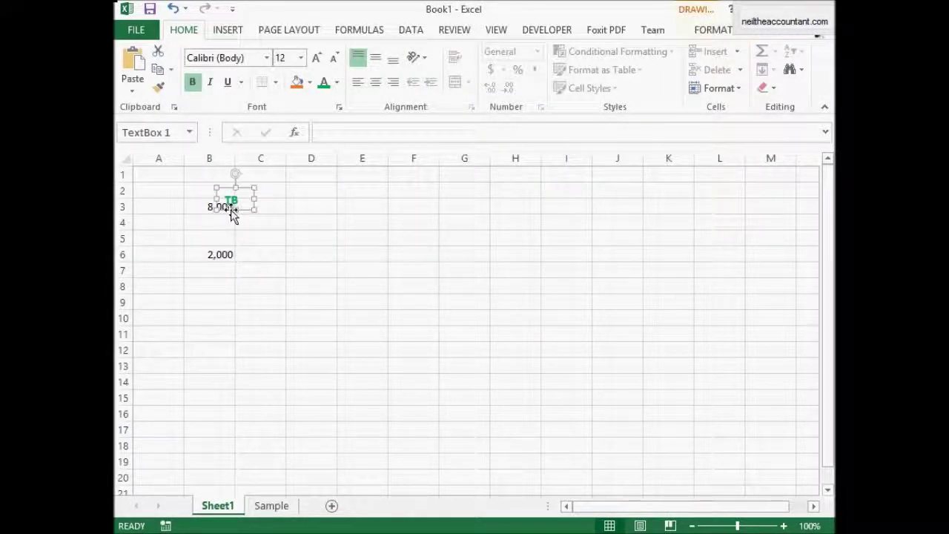
{"action": "left_click", "coordinate": [306, 251]}
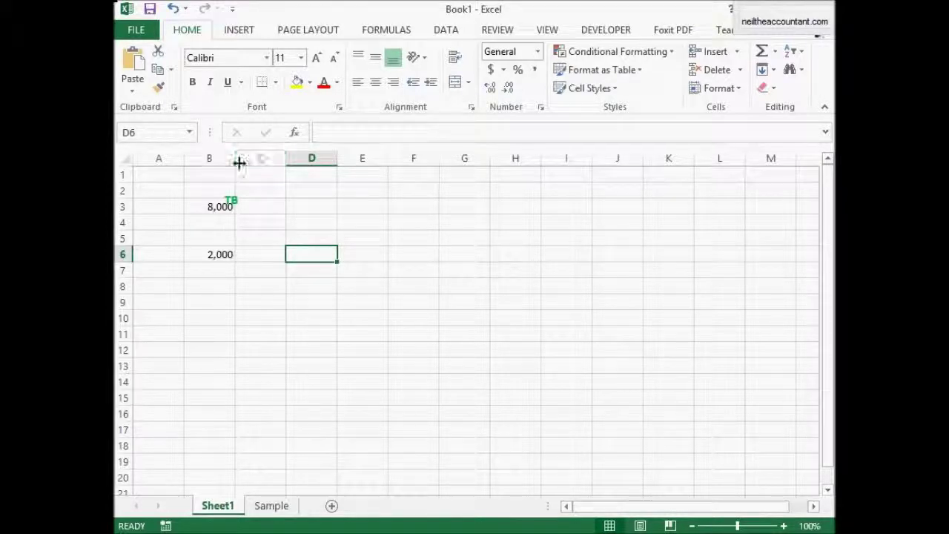
{"action": "left_click_drag", "start_coordinate": [237, 160], "coordinate": [272, 164]}
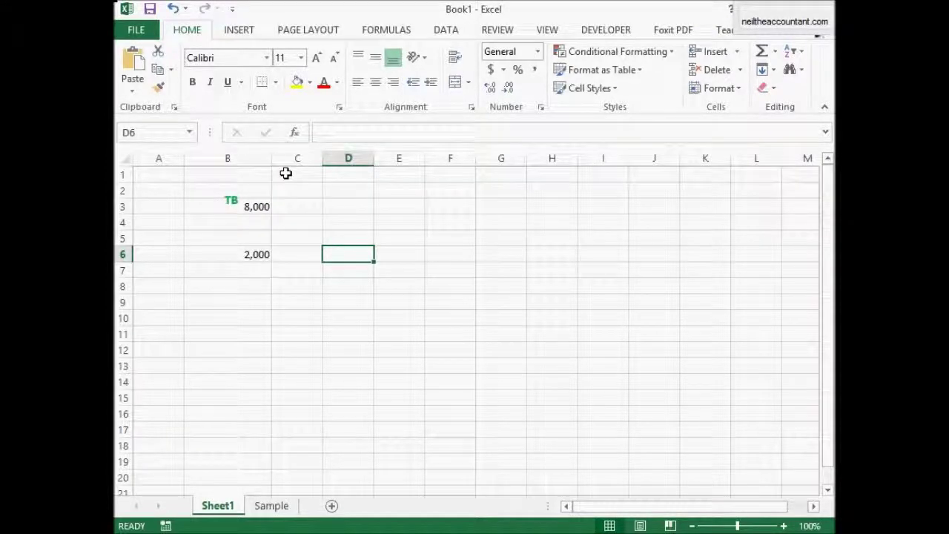
{"action": "key", "text": "ctrl+z"}
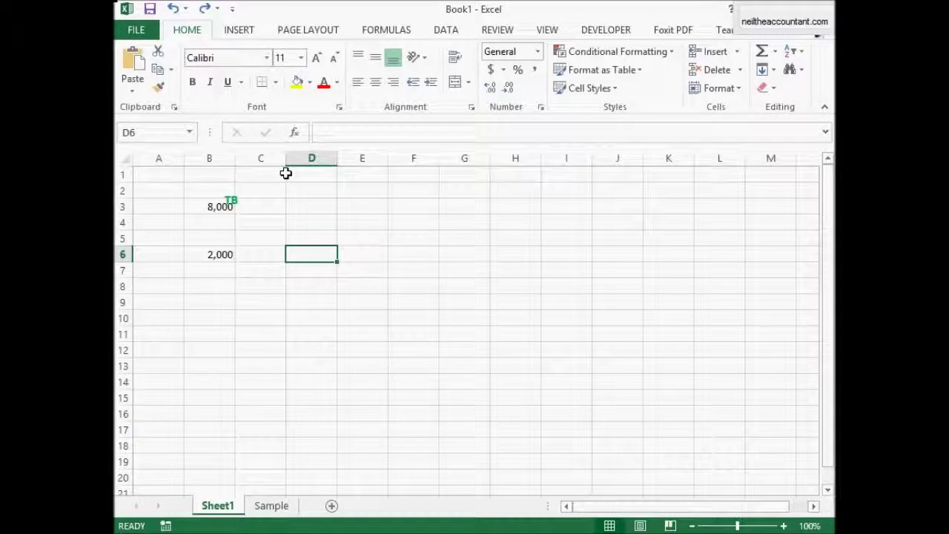
{"action": "left_click", "coordinate": [281, 220]}
{"action": "left_click", "coordinate": [265, 504]}
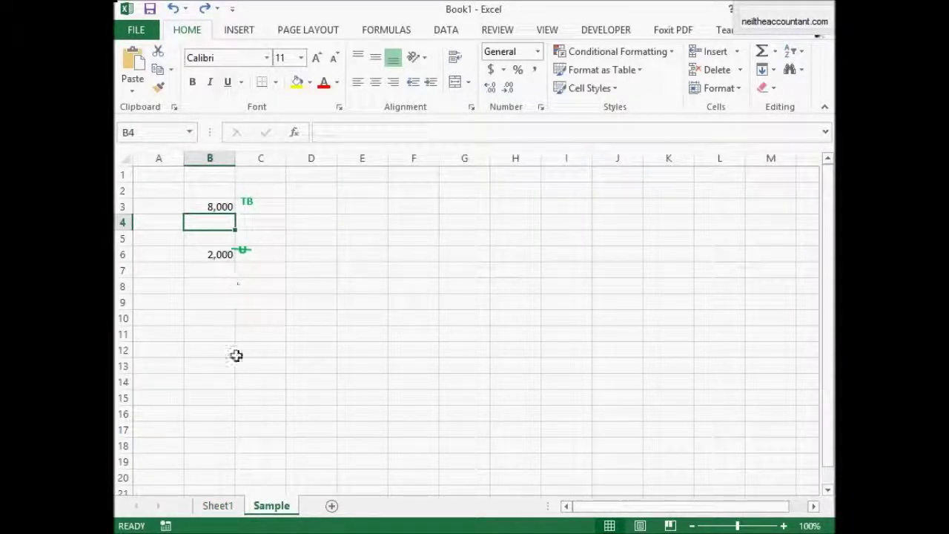
{"action": "left_click", "coordinate": [218, 505]}
Step: Draw a second, empty text box across C5–C6 right of the 2,000 figure
{"action": "left_click", "coordinate": [255, 257]}
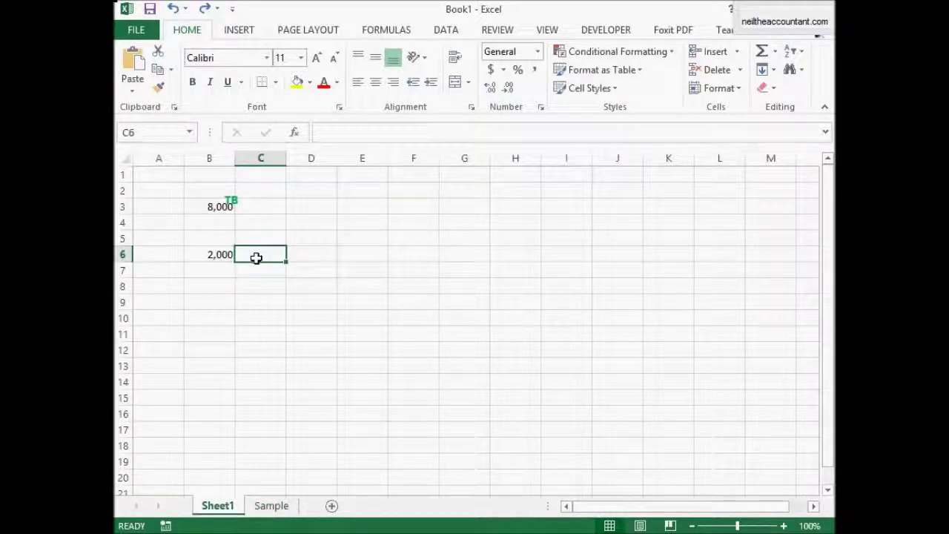
{"action": "left_click", "coordinate": [249, 32]}
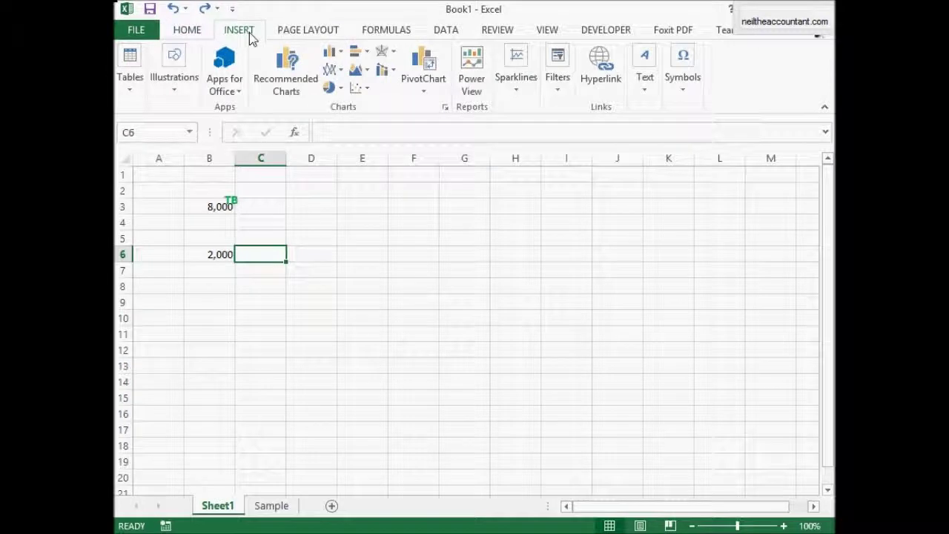
{"action": "left_click", "coordinate": [181, 83]}
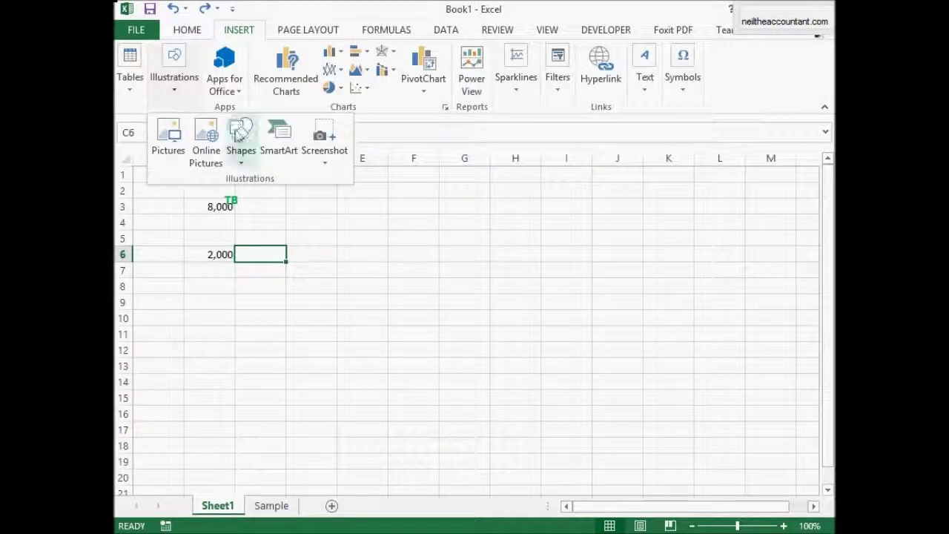
{"action": "left_click", "coordinate": [239, 156]}
{"action": "left_click", "coordinate": [242, 197]}
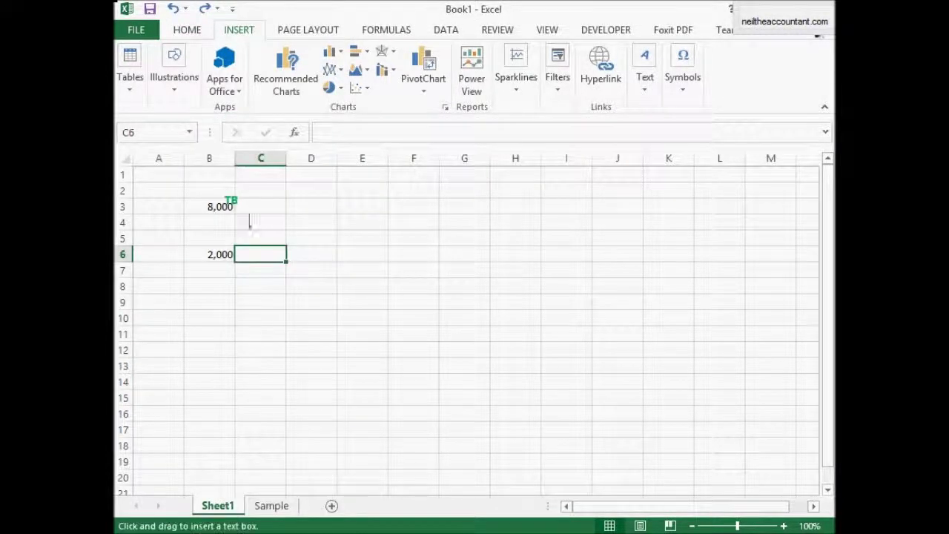
{"action": "left_click_drag", "start_coordinate": [235, 241], "coordinate": [274, 256]}
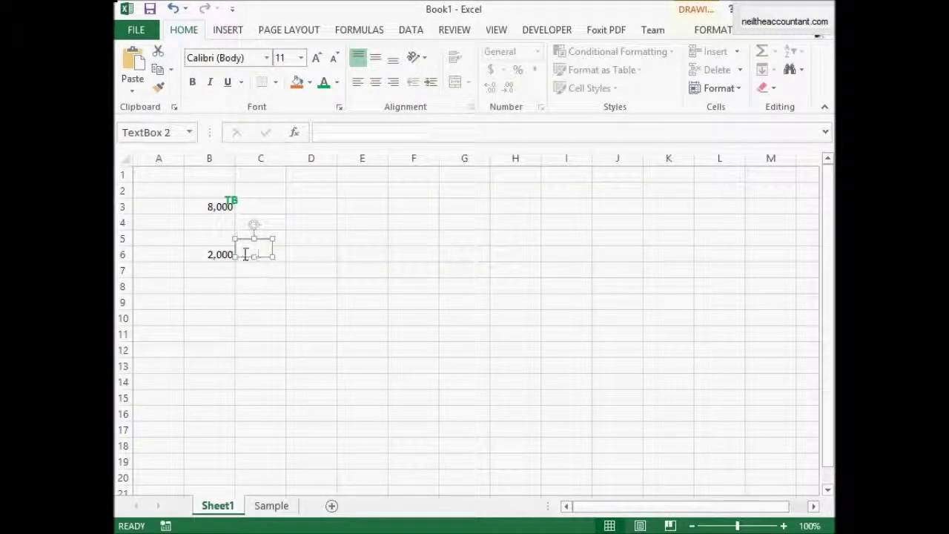
{"action": "left_click", "coordinate": [227, 31]}
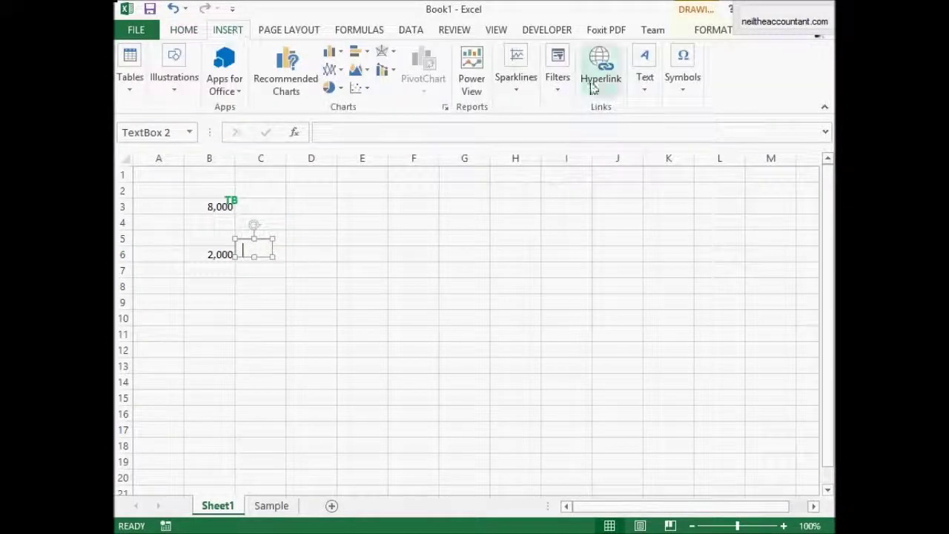
Step: Insert the Latin Small Capital U symbol into the new text box
{"action": "left_click", "coordinate": [681, 83]}
{"action": "left_click", "coordinate": [724, 137]}
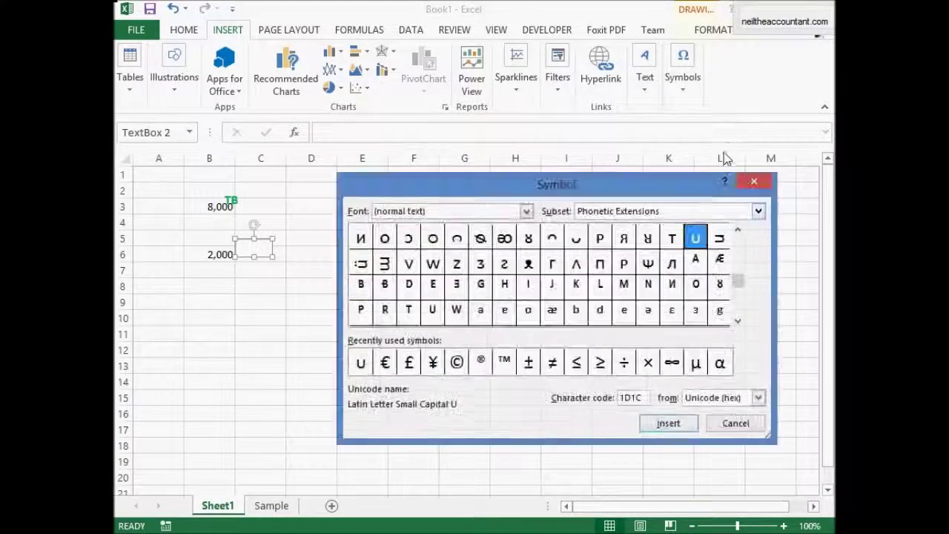
{"action": "double_click", "coordinate": [695, 238]}
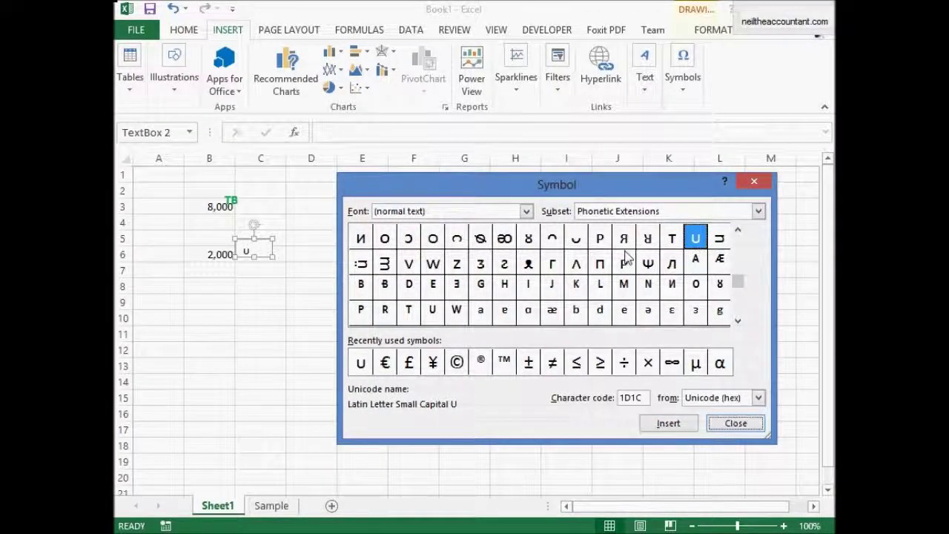
{"action": "left_click", "coordinate": [735, 423]}
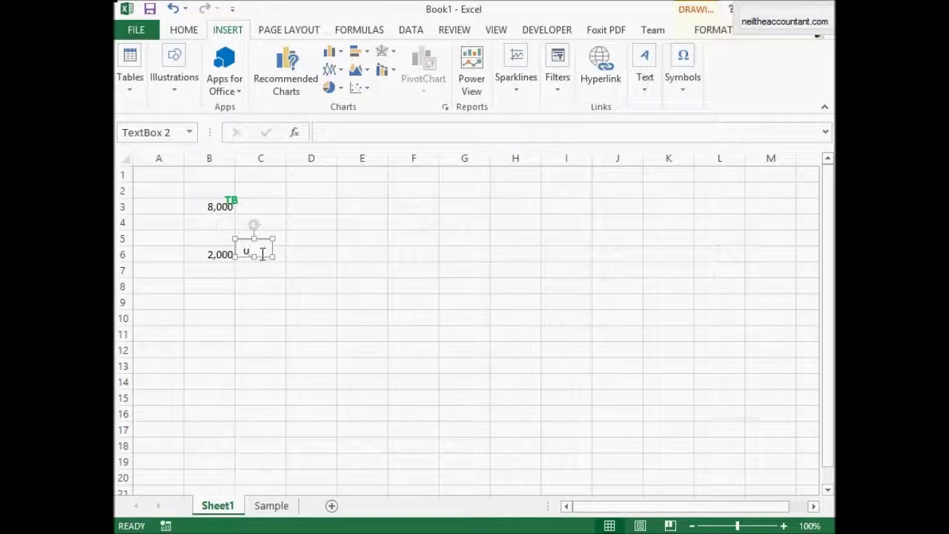
Step: Enlarge the U to font size 15 and colour it green
{"action": "double_click", "coordinate": [247, 251]}
{"action": "left_click", "coordinate": [184, 31]}
{"action": "left_click", "coordinate": [282, 59]}
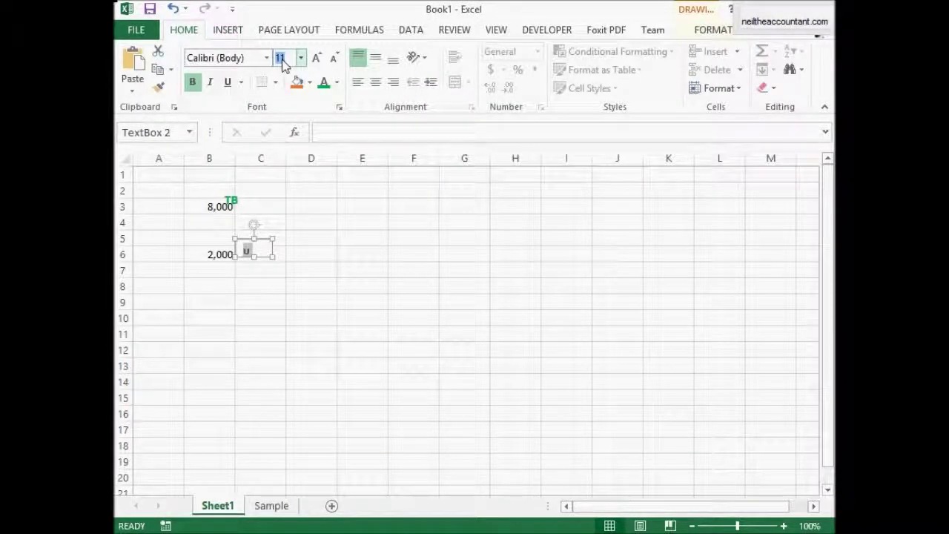
{"action": "type", "text": "15"}
{"action": "key", "text": "Return"}
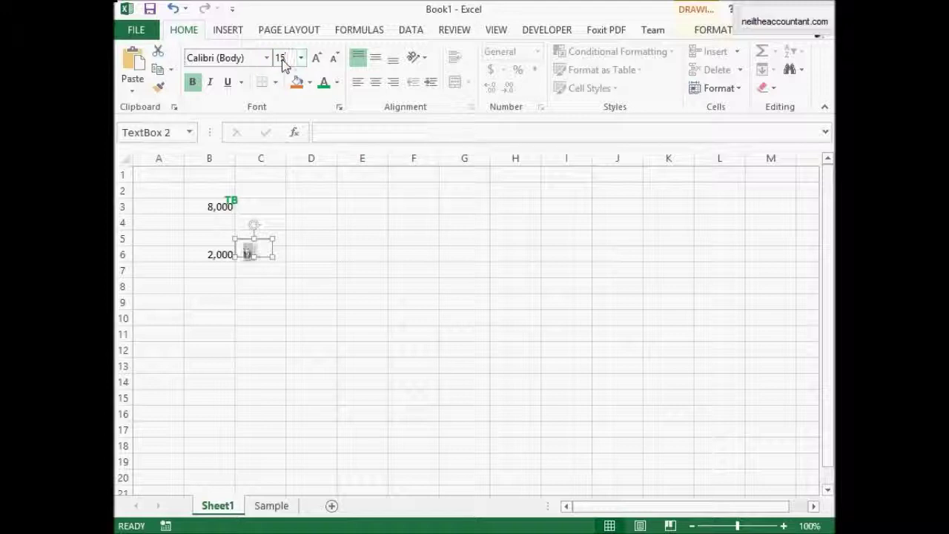
{"action": "left_click", "coordinate": [255, 260]}
{"action": "left_click", "coordinate": [254, 260]}
{"action": "left_click", "coordinate": [324, 83]}
Step: Set the U box to No fill, No line and Don't move or size with cells
{"action": "right_click", "coordinate": [264, 264]}
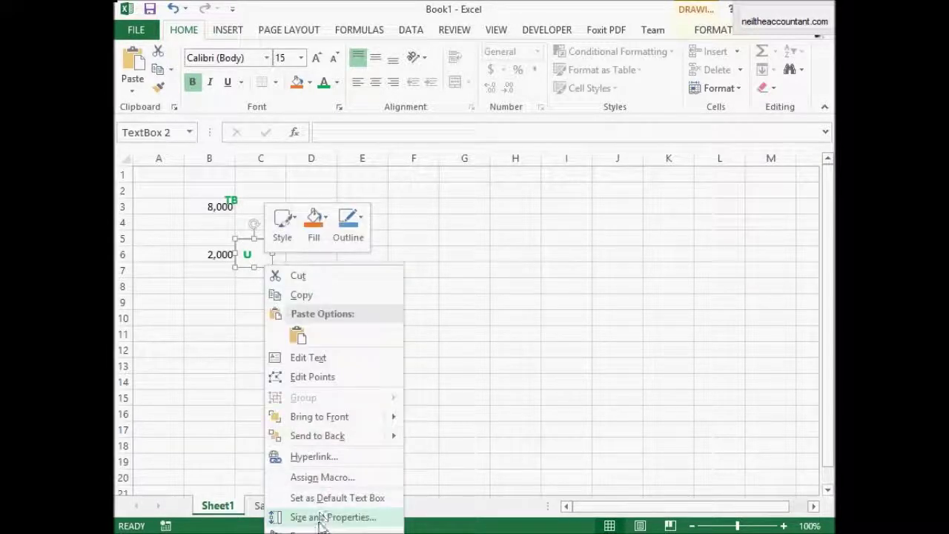
{"action": "key", "text": "Escape"}
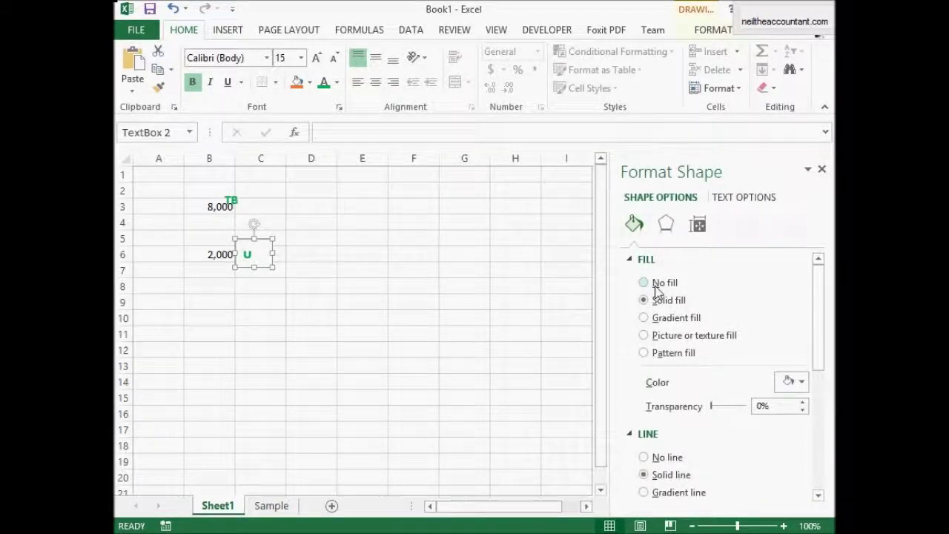
{"action": "left_click", "coordinate": [663, 283]}
{"action": "left_click", "coordinate": [663, 405]}
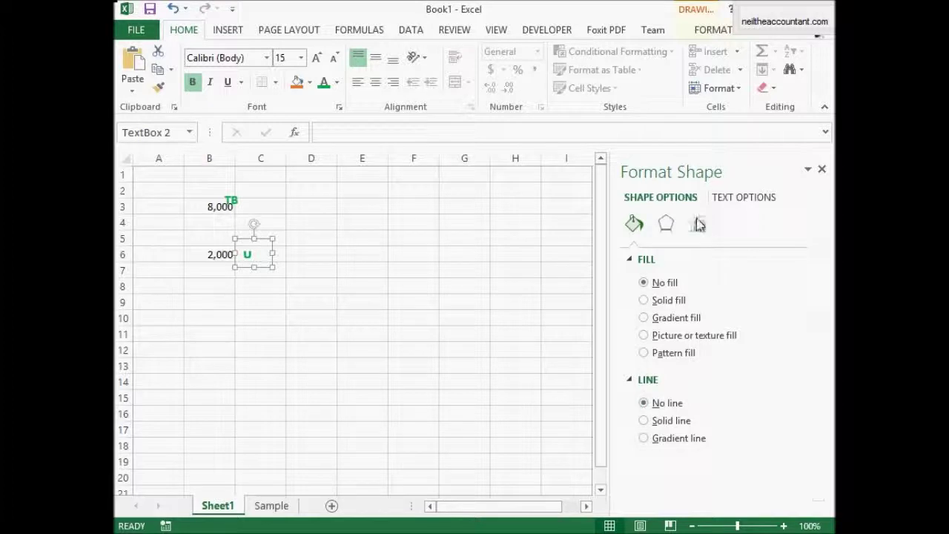
{"action": "left_click", "coordinate": [697, 224]}
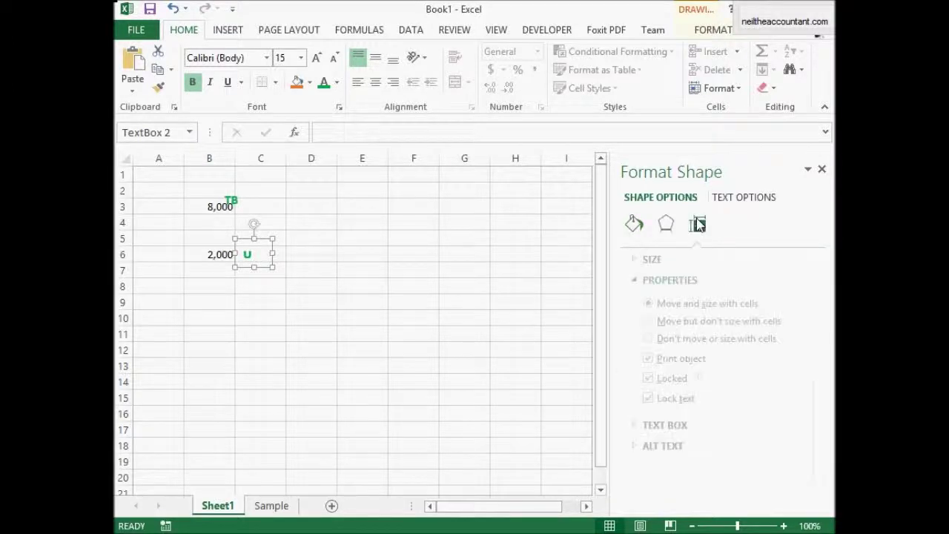
{"action": "left_click", "coordinate": [644, 338]}
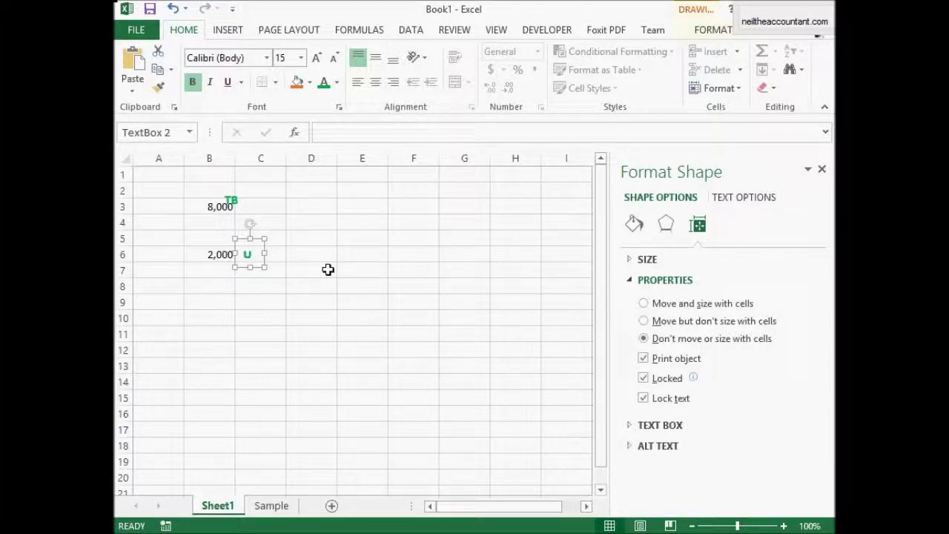
{"action": "left_click", "coordinate": [328, 269]}
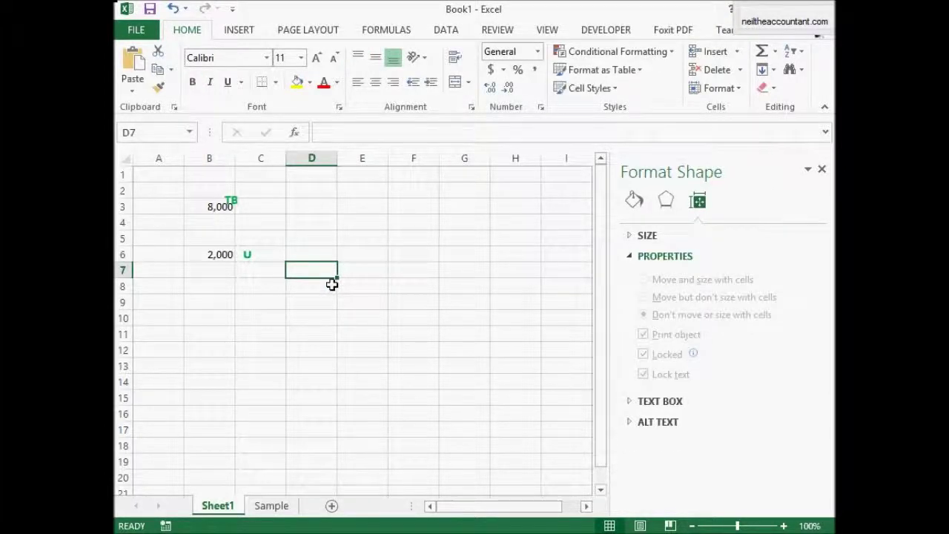
{"action": "left_click", "coordinate": [239, 35]}
Step: Draw a short straight line through the U beside 2,000
{"action": "left_click", "coordinate": [176, 83]}
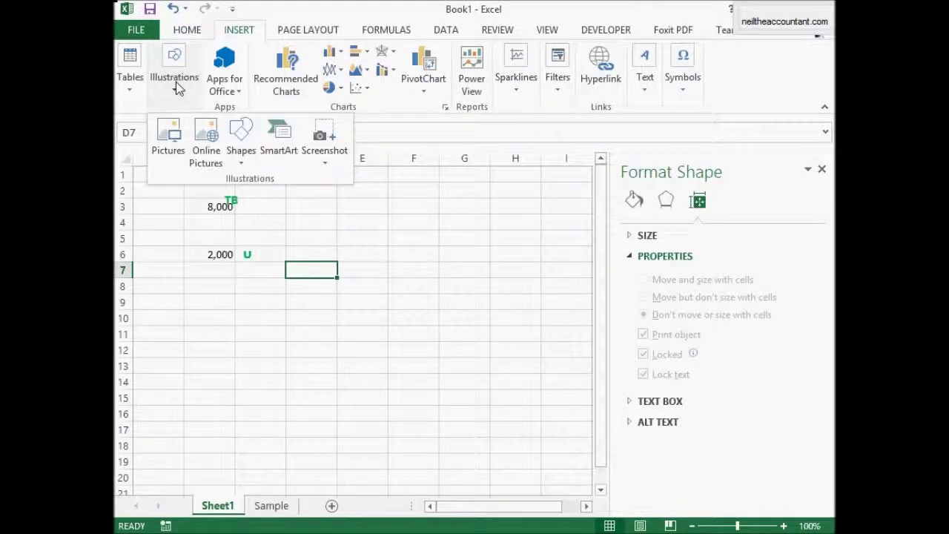
{"action": "left_click", "coordinate": [244, 156]}
{"action": "left_click", "coordinate": [256, 196]}
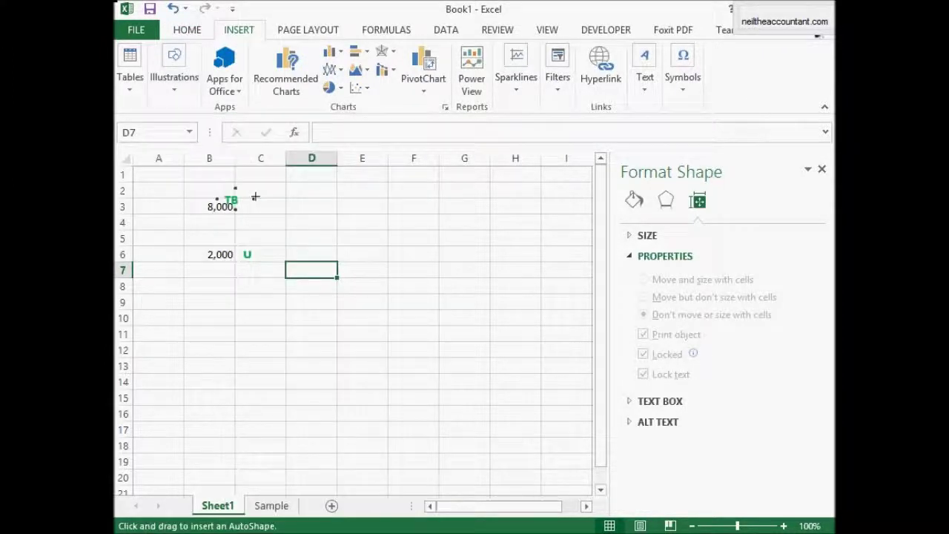
{"action": "left_click", "coordinate": [243, 250]}
{"action": "left_click_drag", "start_coordinate": [235, 254], "coordinate": [265, 253]}
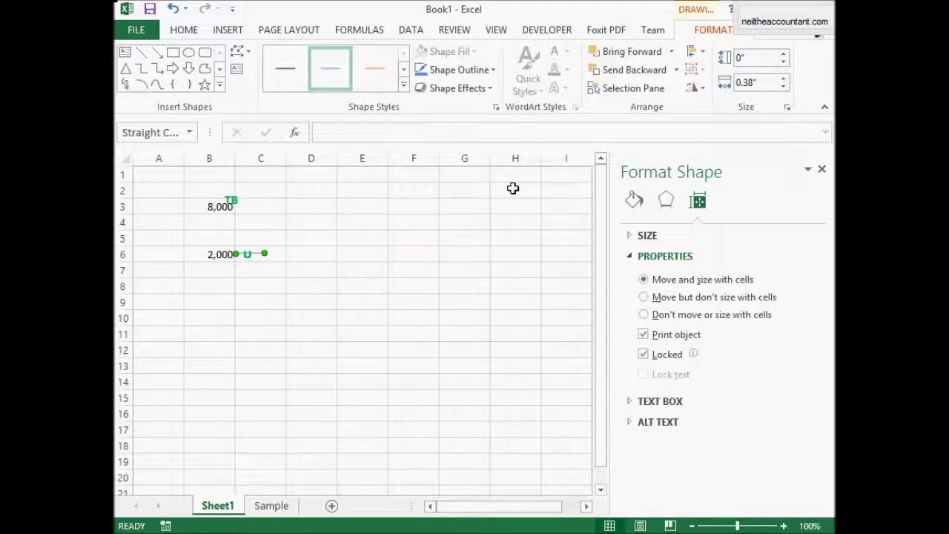
Step: Give the line a 1.75 pt width and green colour
{"action": "left_click", "coordinate": [634, 200]}
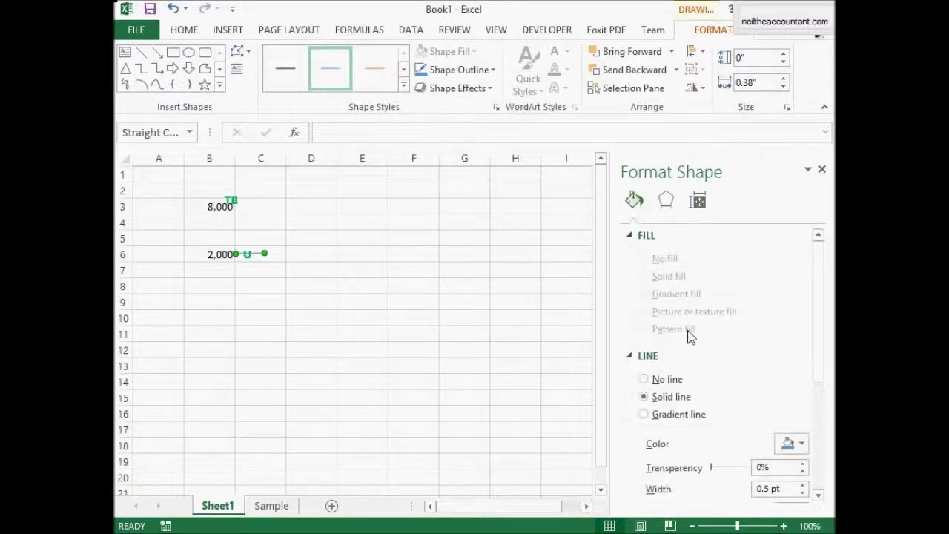
{"action": "left_click", "coordinate": [800, 485]}
{"action": "left_click", "coordinate": [800, 486]}
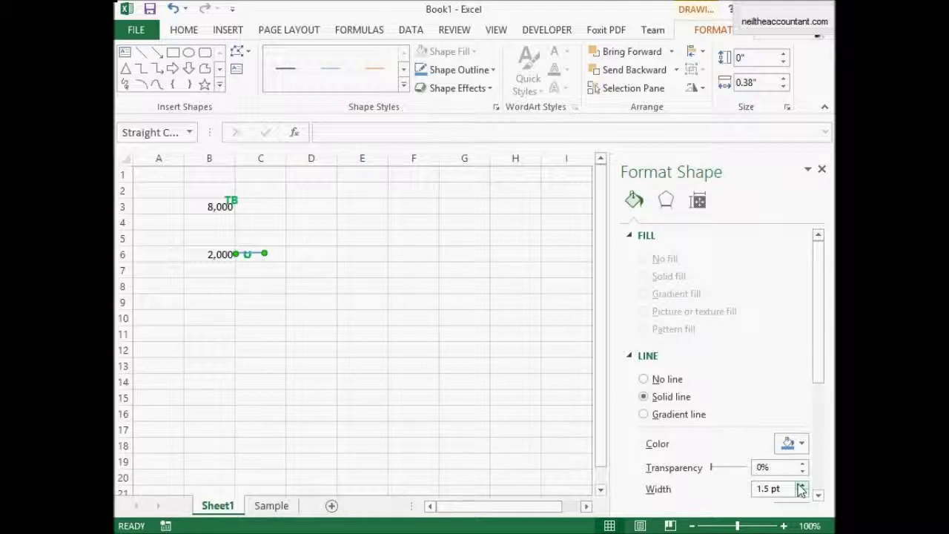
{"action": "left_click", "coordinate": [801, 486]}
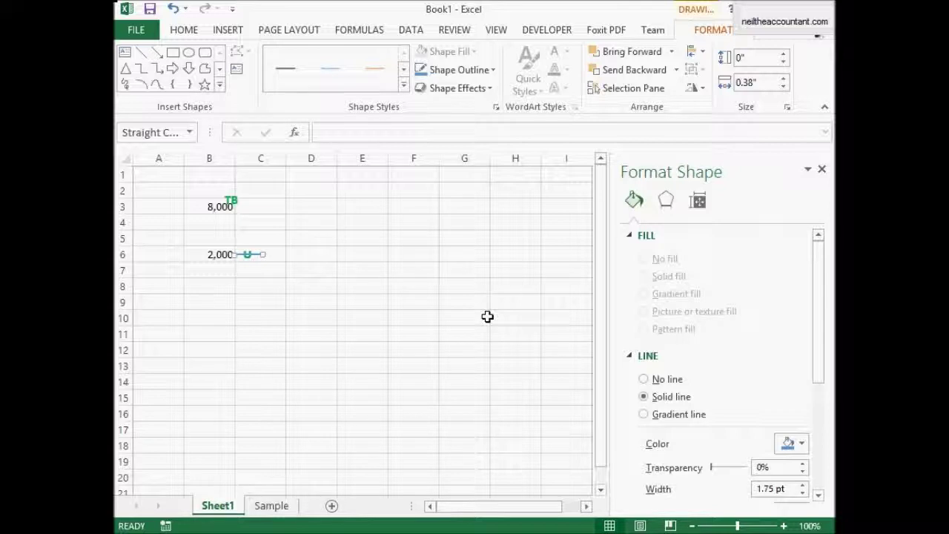
{"action": "left_click", "coordinate": [799, 445]}
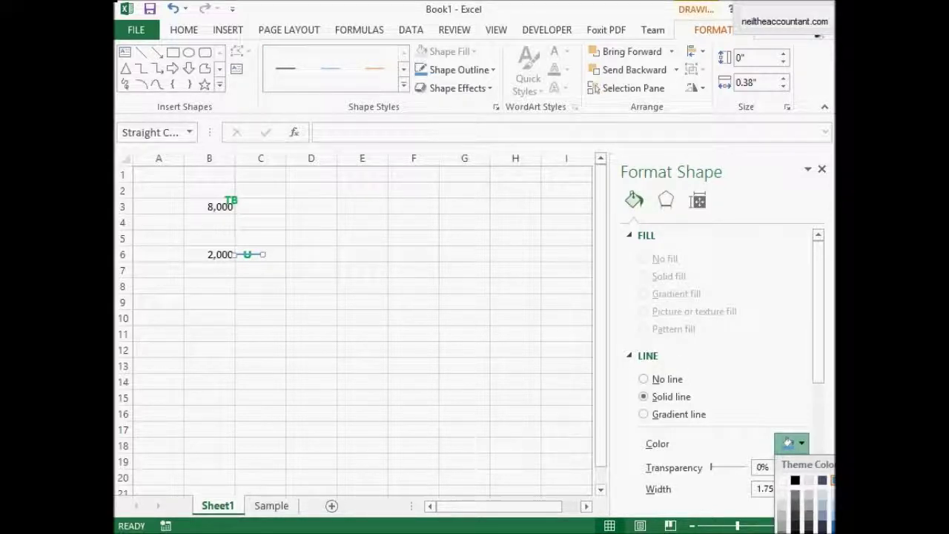
{"action": "left_click", "coordinate": [787, 443]}
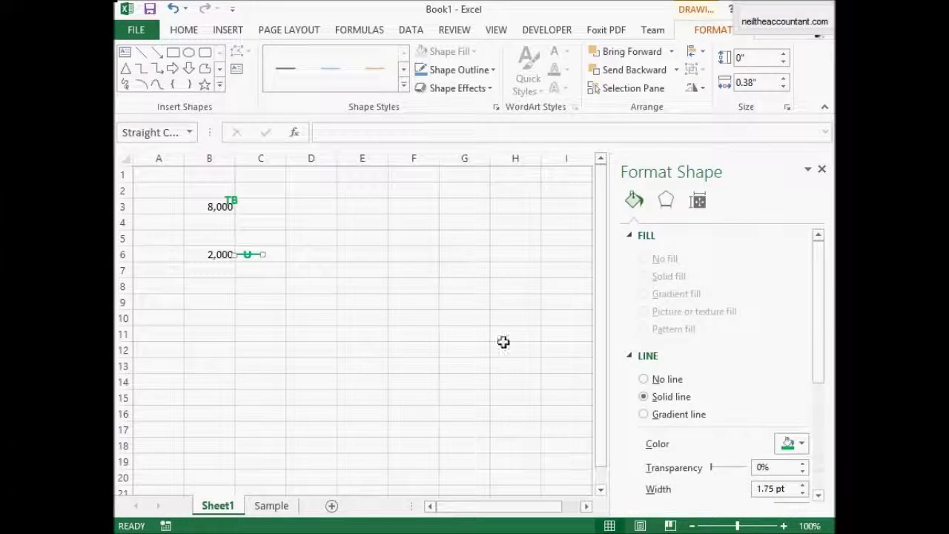
Step: Shorten the green line so it fits across the U
{"action": "left_click", "coordinate": [282, 284]}
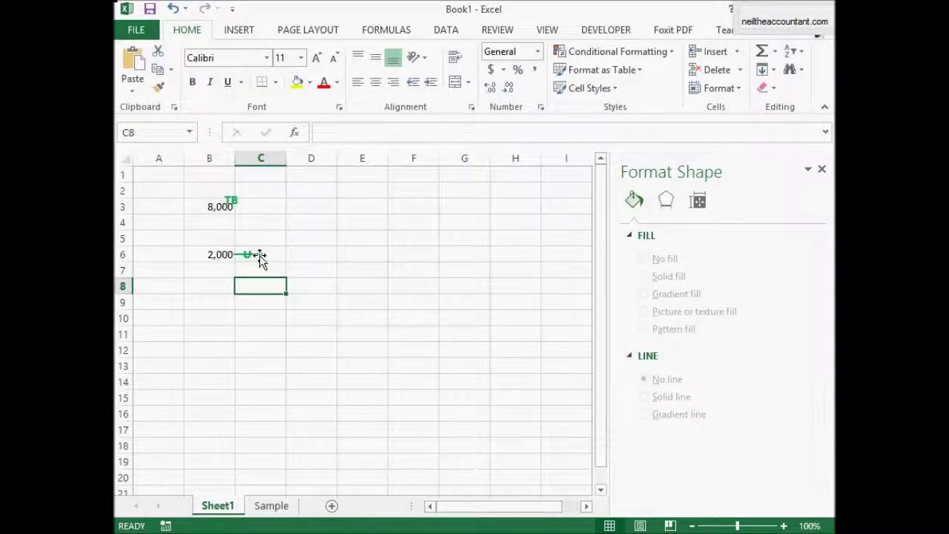
{"action": "left_click", "coordinate": [261, 255]}
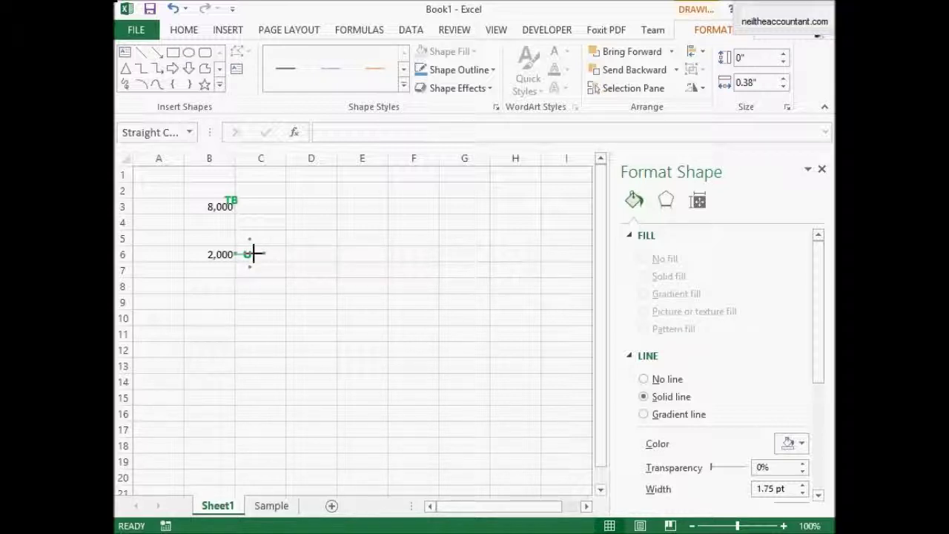
{"action": "left_click_drag", "start_coordinate": [253, 255], "coordinate": [253, 255]}
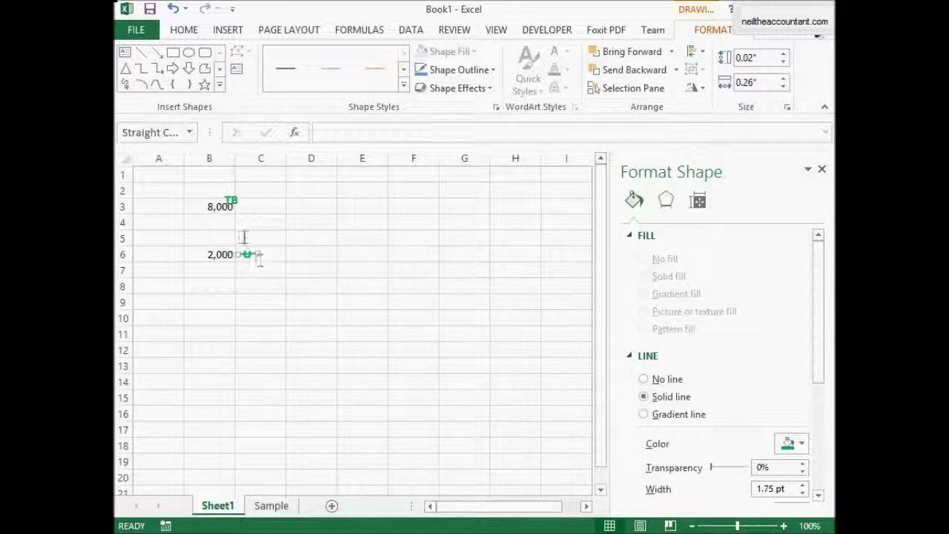
{"action": "key", "text": "Escape"}
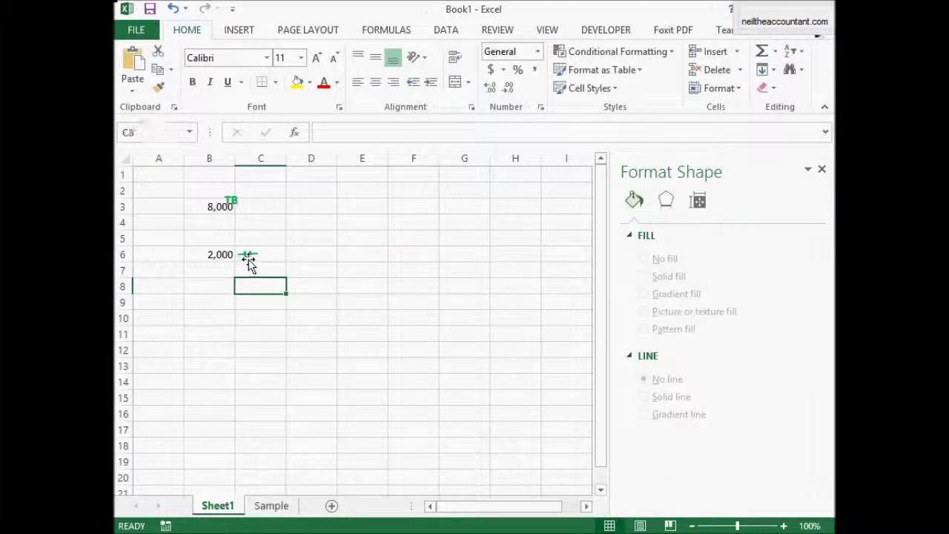
{"action": "left_click", "coordinate": [248, 261]}
Step: Group the U text box and its green strike line into a single object, Group 6
{"action": "left_click", "coordinate": [248, 263]}
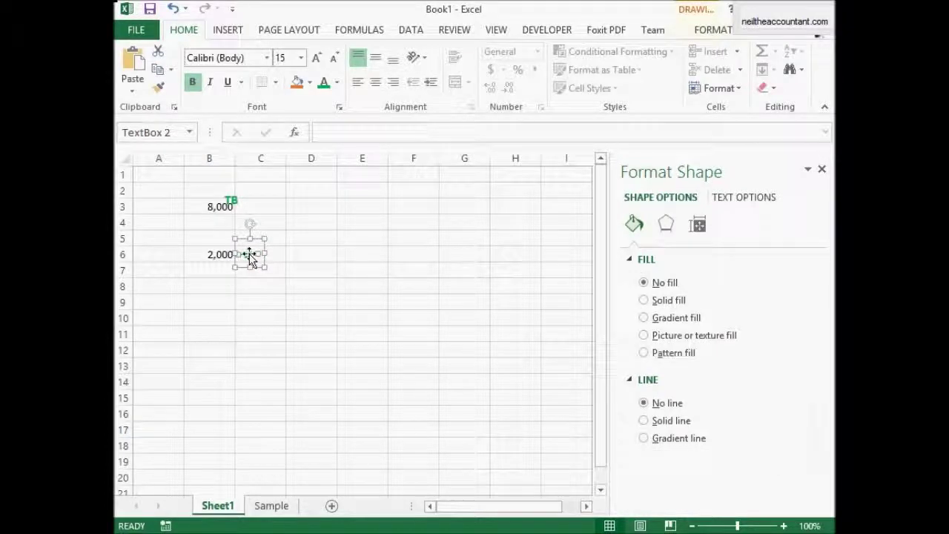
{"action": "right_click", "coordinate": [249, 255]}
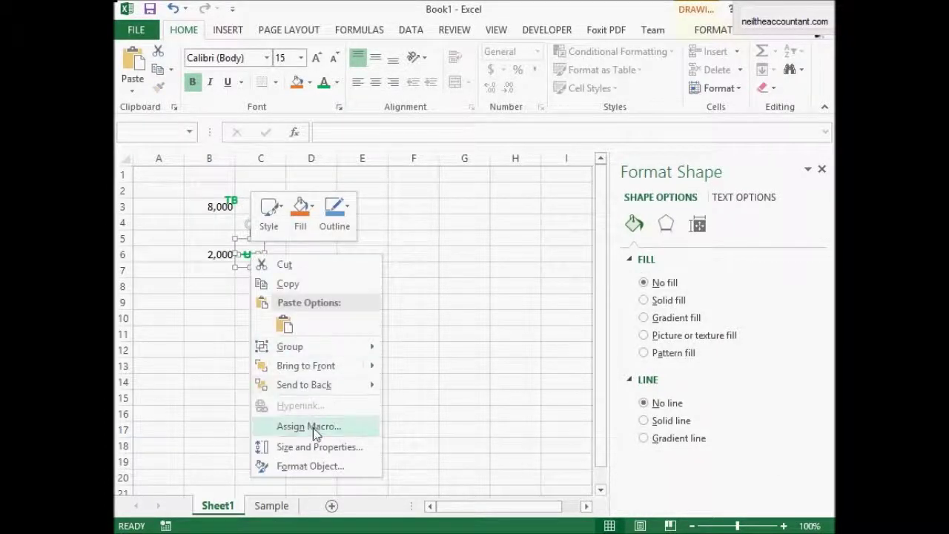
{"action": "mouse_move", "coordinate": [348, 347]}
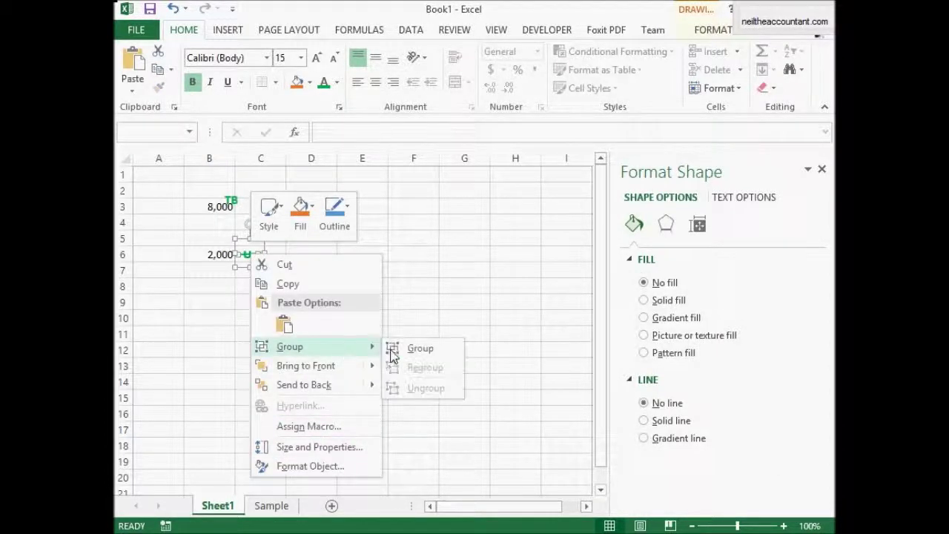
{"action": "left_click", "coordinate": [406, 346]}
{"action": "left_click", "coordinate": [384, 286]}
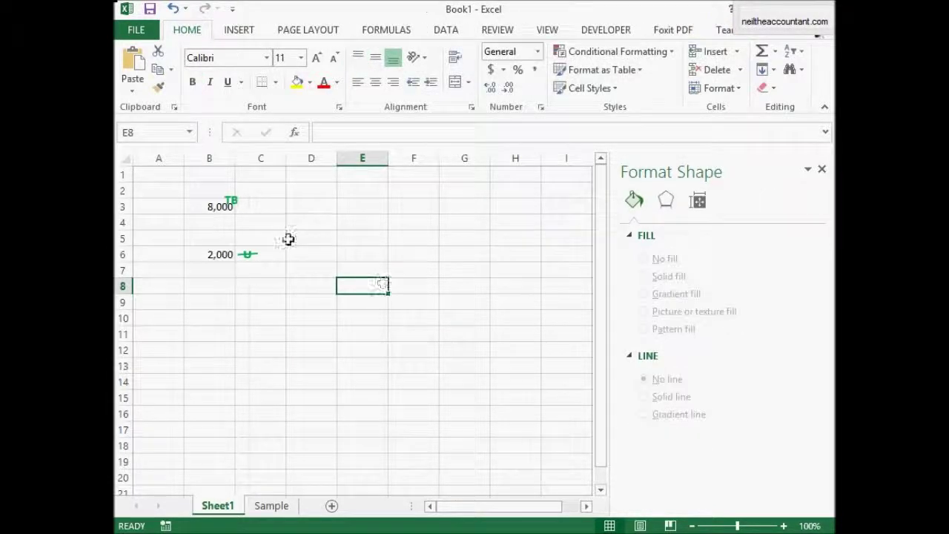
{"action": "left_click", "coordinate": [248, 255]}
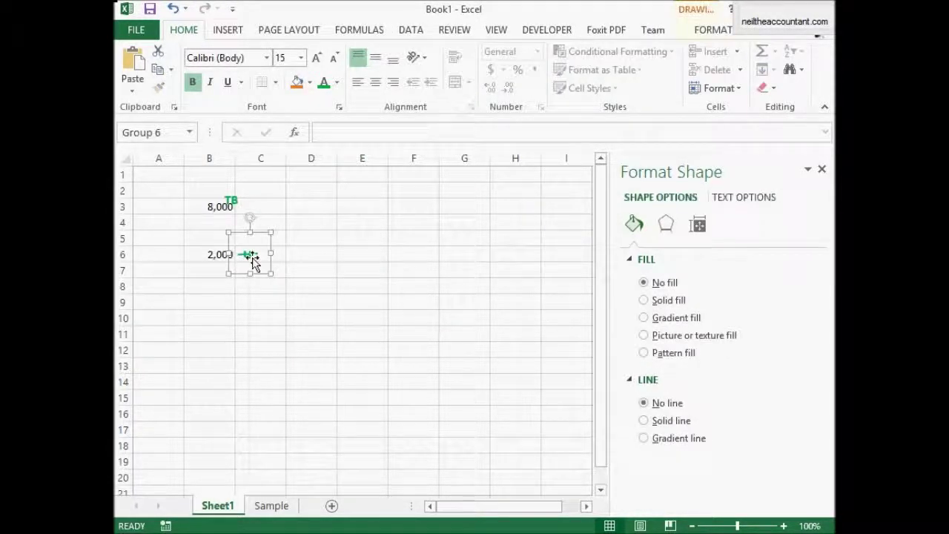
{"action": "left_click", "coordinate": [314, 257]}
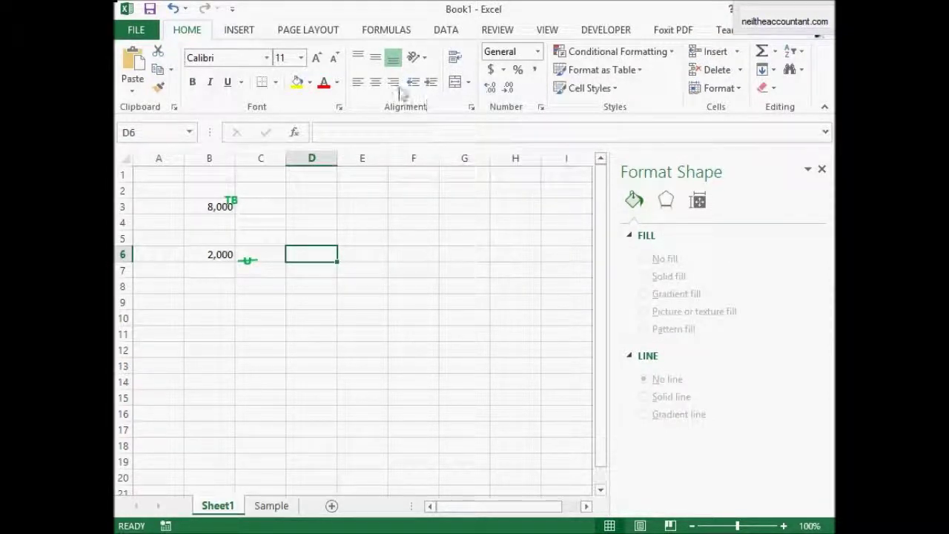
{"action": "left_click", "coordinate": [255, 259]}
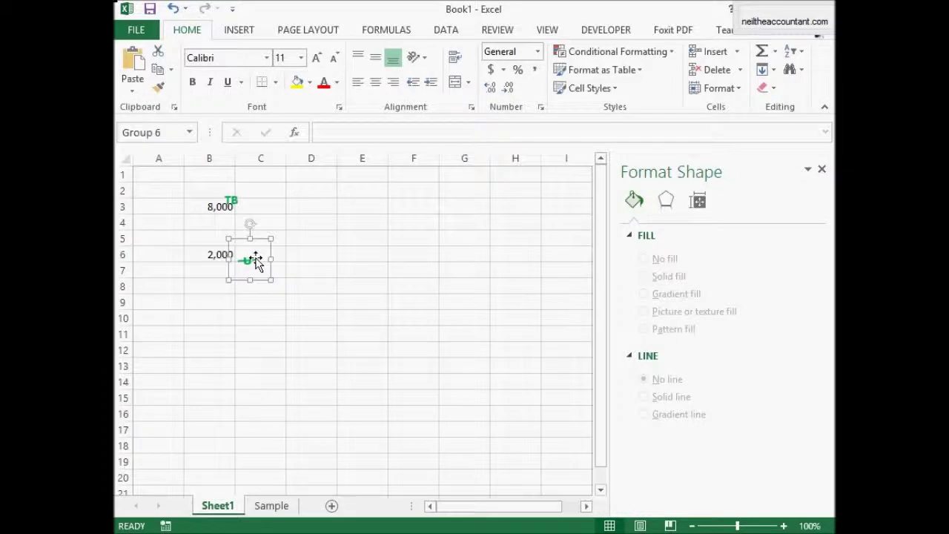
Step: Select the TB mark along with the U group and paste a copy of both at F10
{"action": "left_click", "coordinate": [233, 202], "text": "ctrl"}
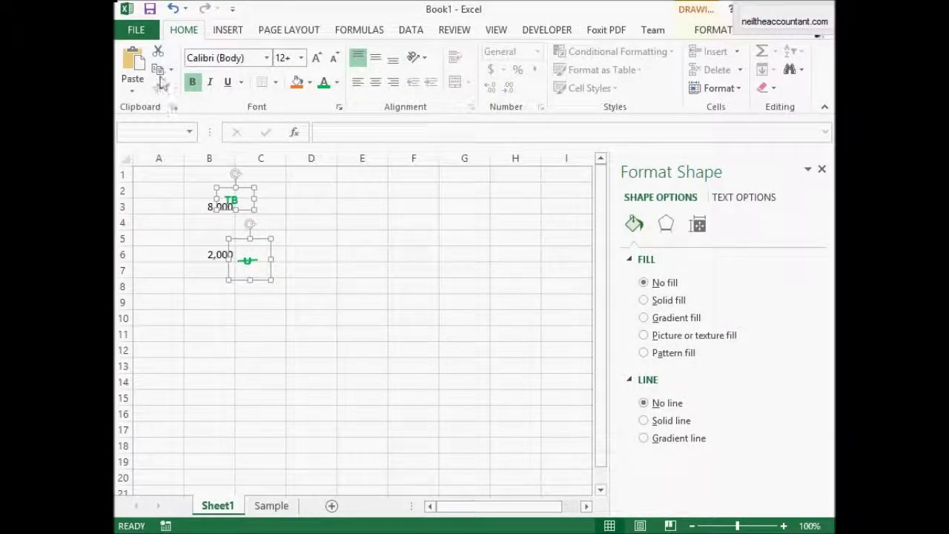
{"action": "left_click", "coordinate": [407, 311]}
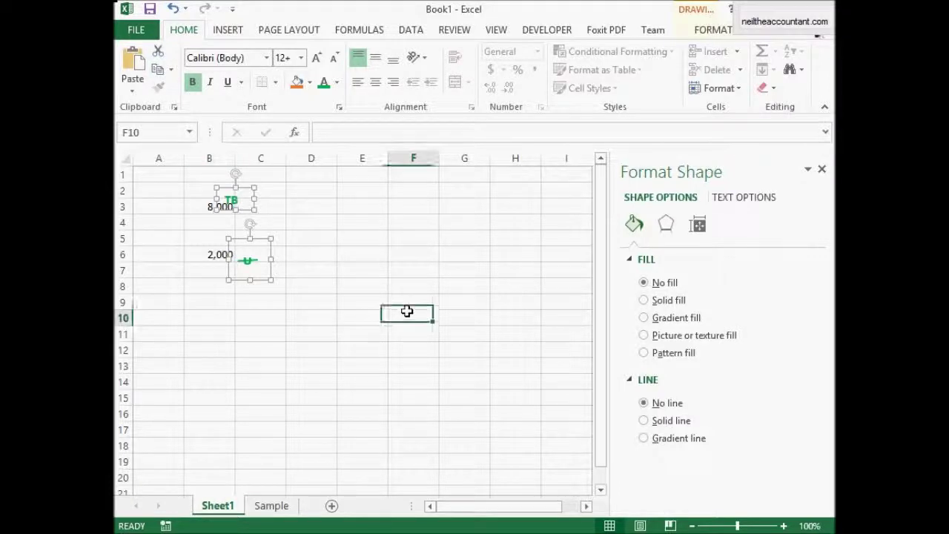
{"action": "left_click", "coordinate": [133, 63]}
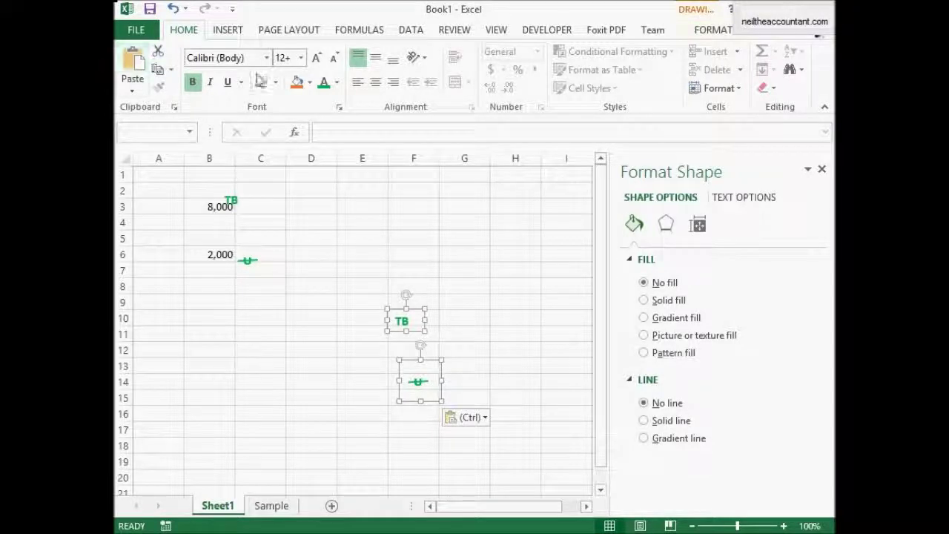
{"action": "left_click", "coordinate": [312, 288]}
Step: Paste further copies of both tick marks at D12 and G5
{"action": "left_click", "coordinate": [290, 349]}
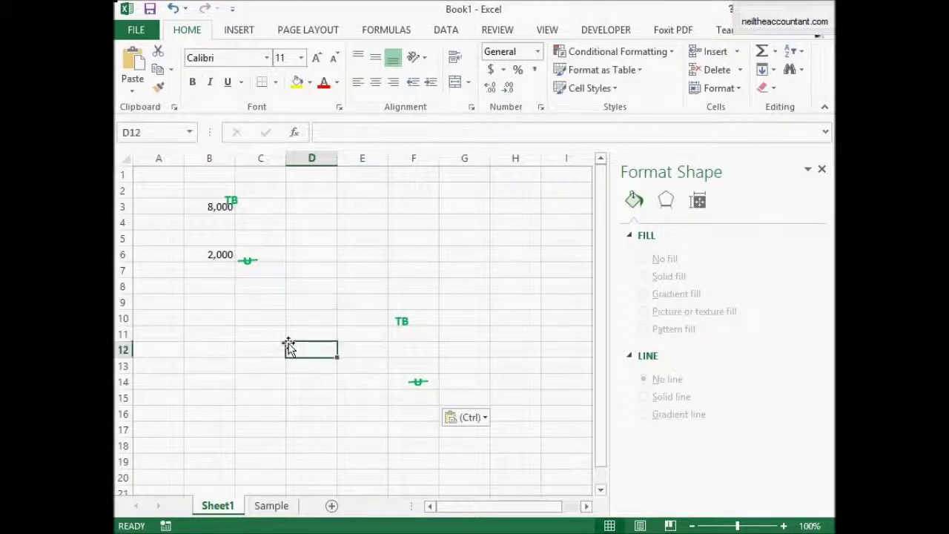
{"action": "key", "text": "ctrl+v"}
{"action": "left_click", "coordinate": [232, 380]}
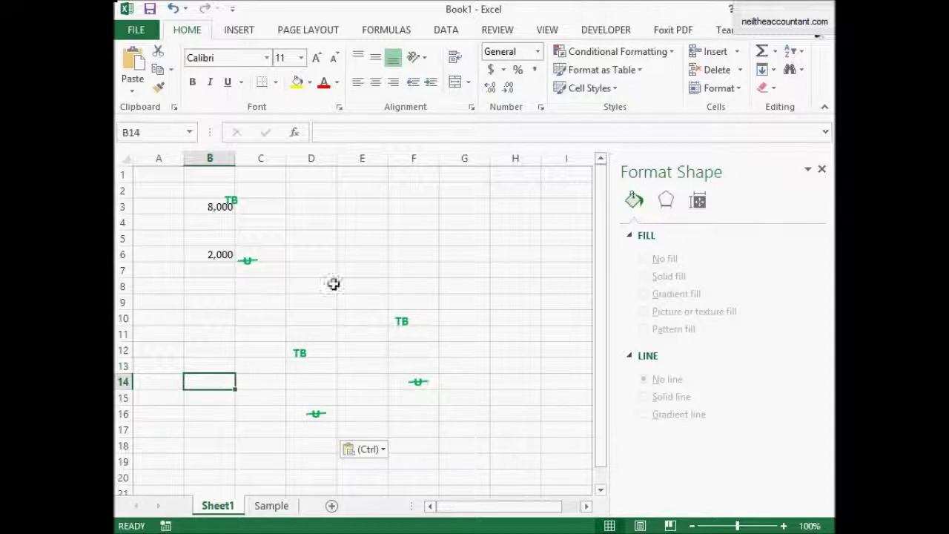
{"action": "left_click", "coordinate": [481, 238]}
{"action": "key", "text": "ctrl+v"}
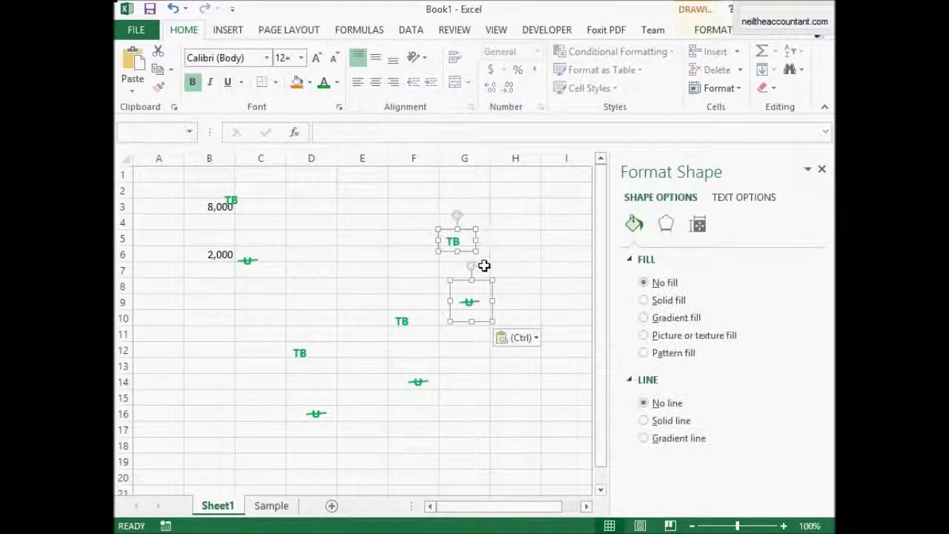
{"action": "left_click", "coordinate": [542, 272]}
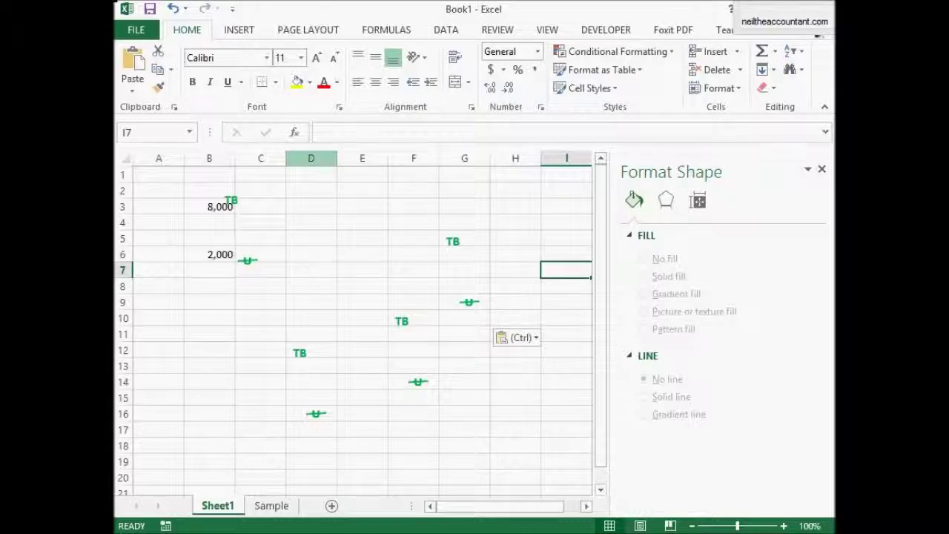